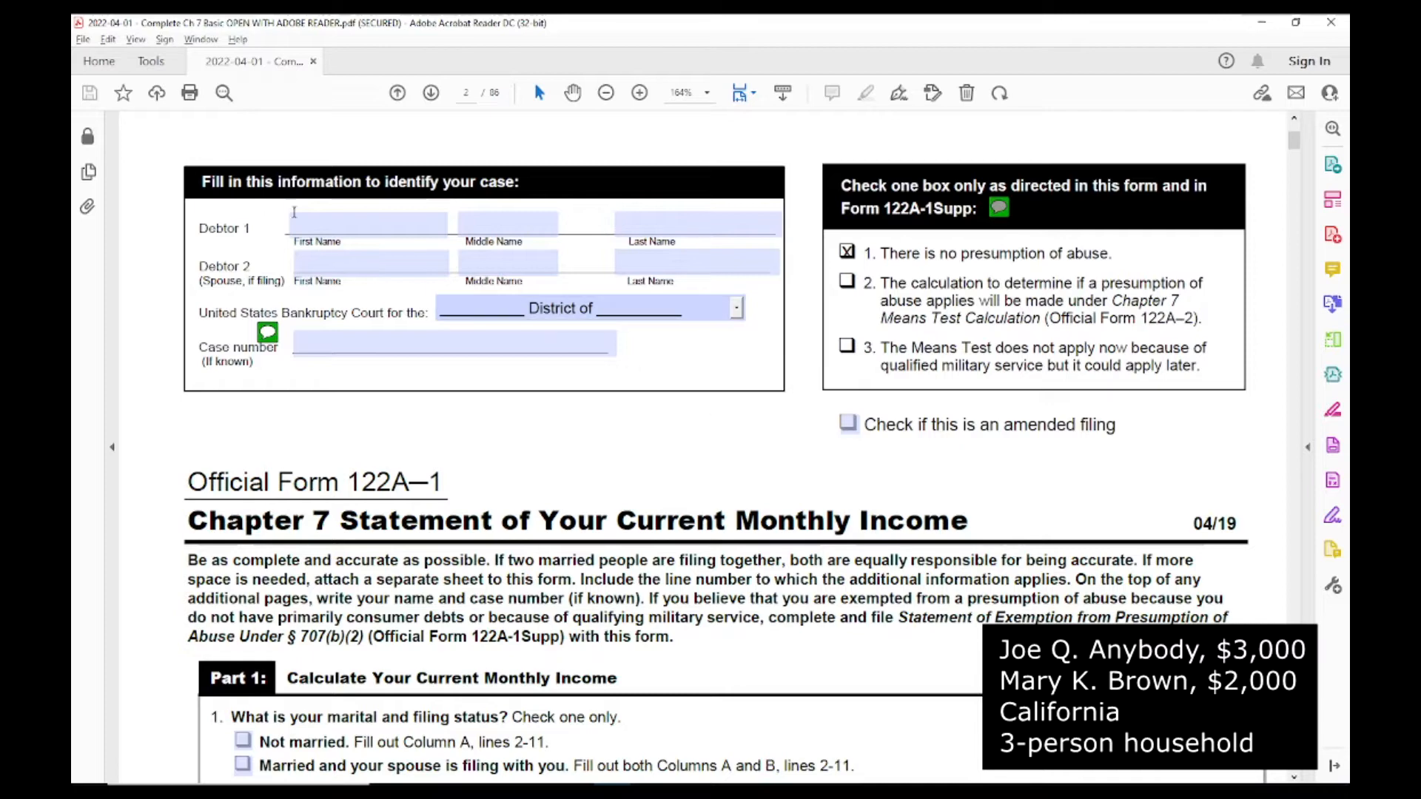
Step: Fill in Debtor 1's first name, middle initial and last name in the case information section
{"action": "left_click", "coordinate": [316, 222]}
{"action": "type", "text": "Joe"}
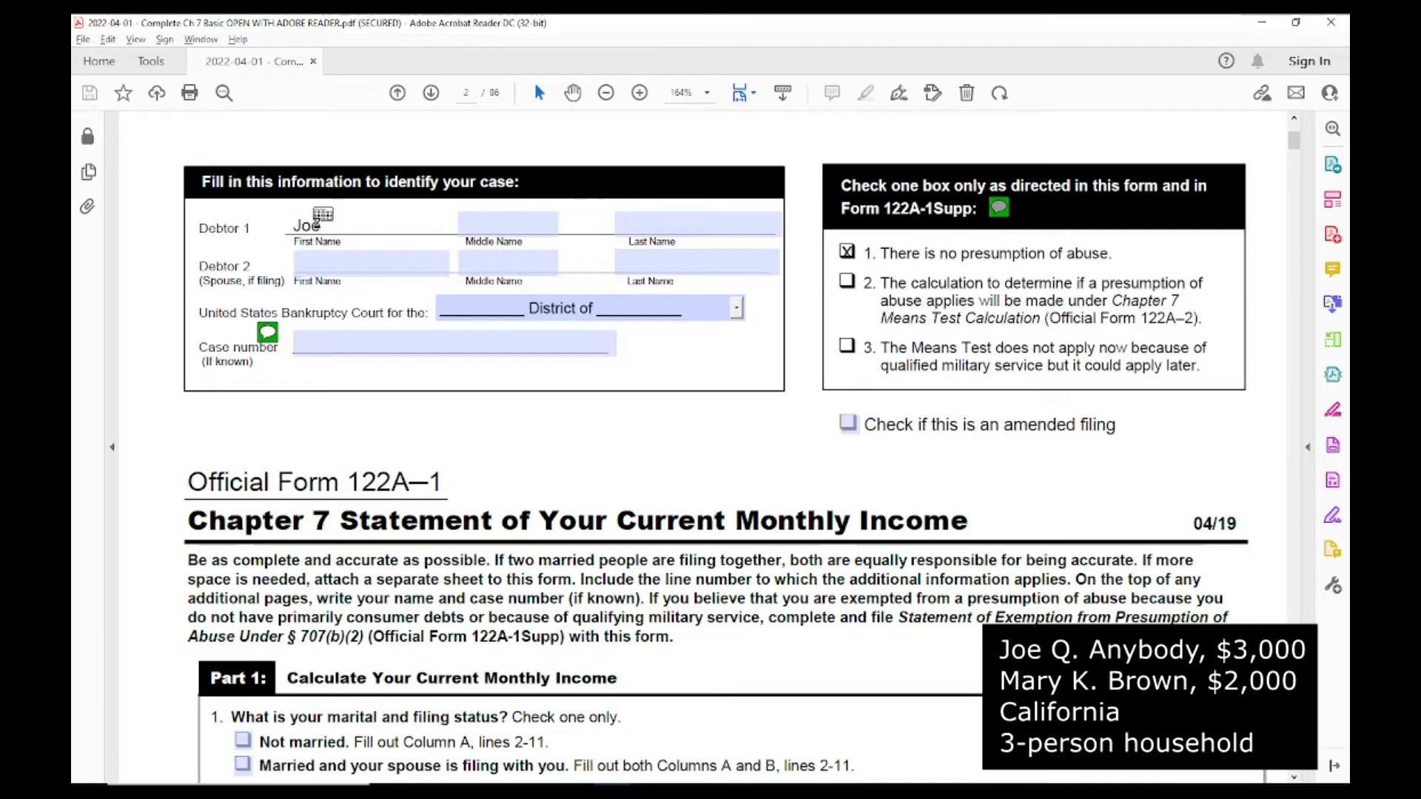
{"action": "key", "text": "Tab"}
{"action": "type", "text": "Q"}
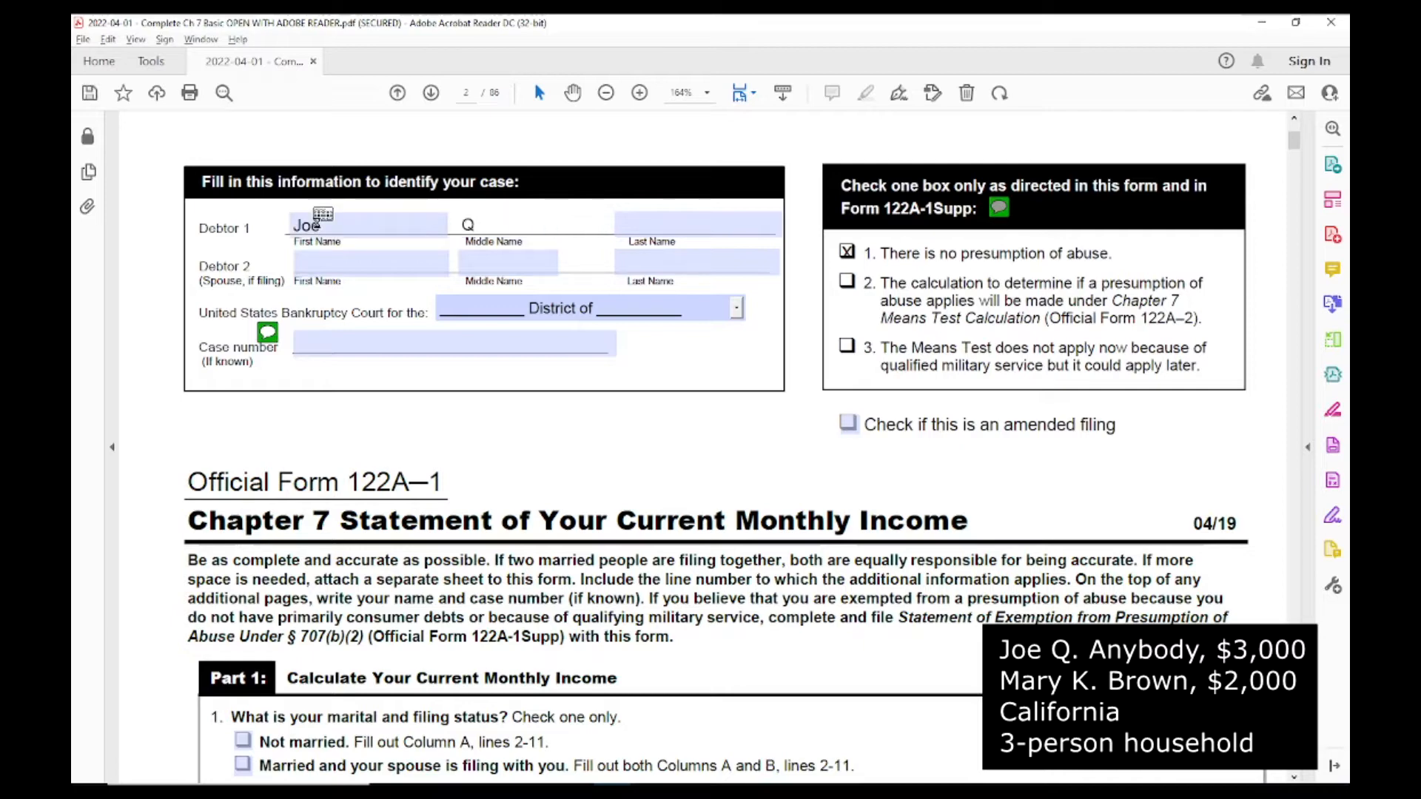
{"action": "key", "text": "Tab"}
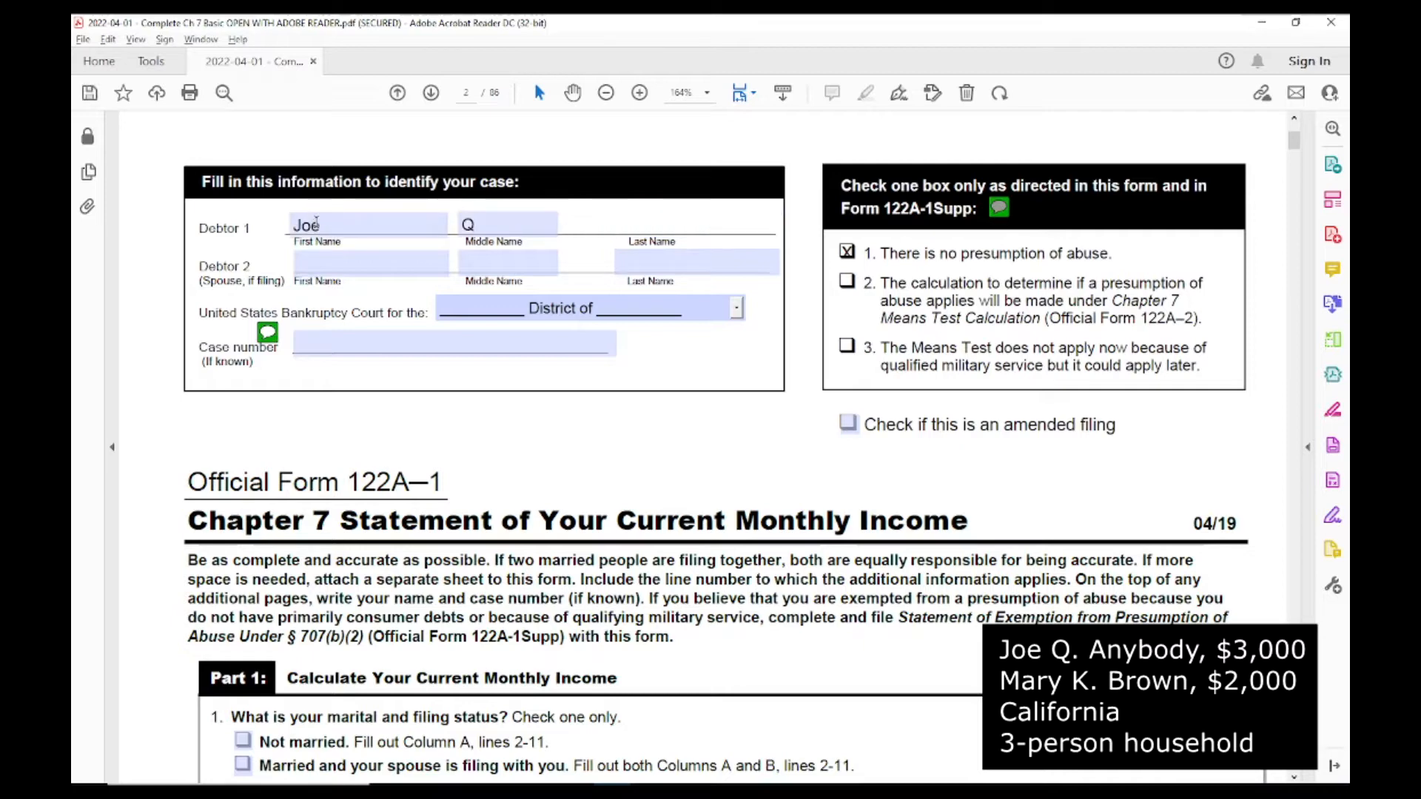
{"action": "type", "text": "Anybody"}
Step: Fill in Debtor 2's first name, middle initial and last name as the filing spouse
{"action": "key", "text": "Tab"}
{"action": "type", "text": "Mary"}
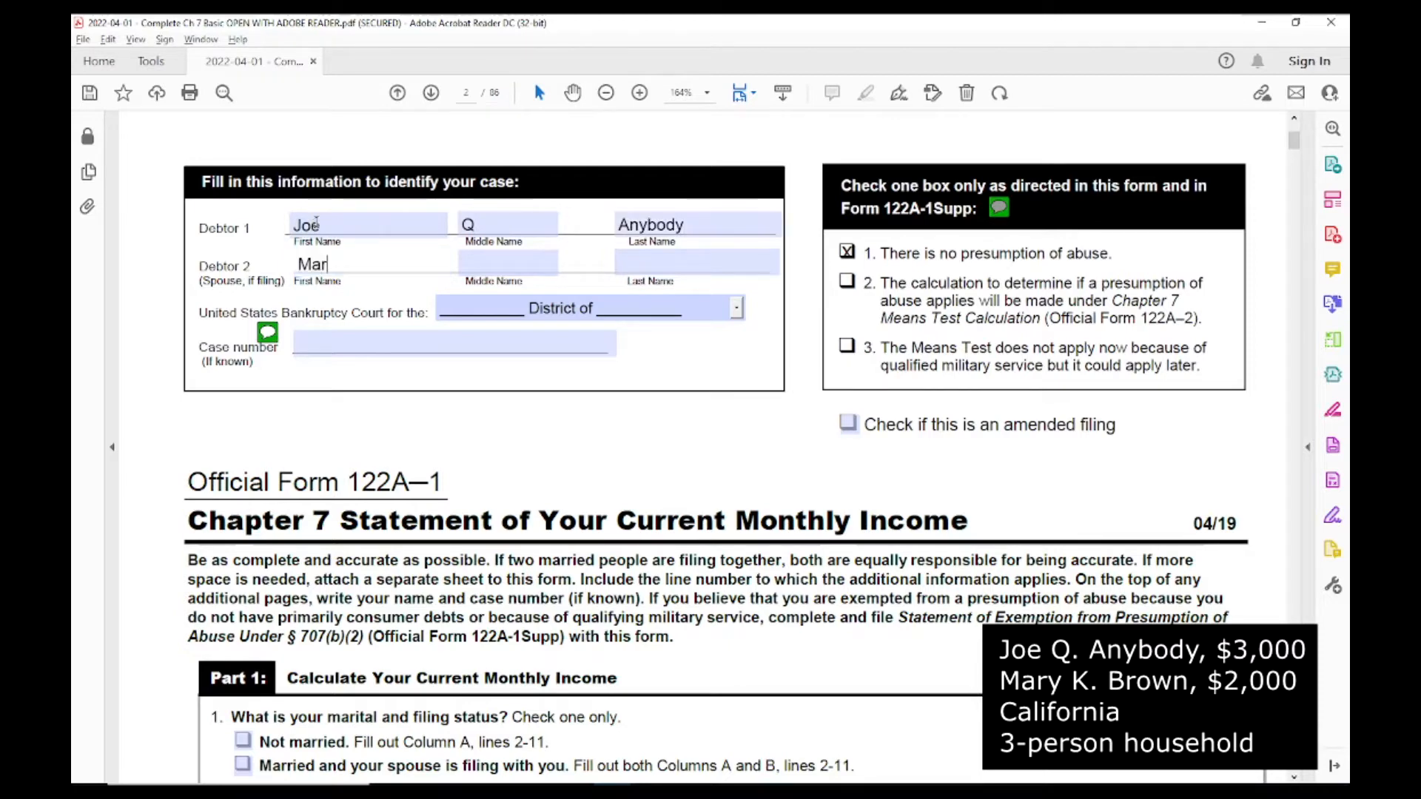
{"action": "key", "text": "Tab"}
{"action": "key", "text": "Tab"}
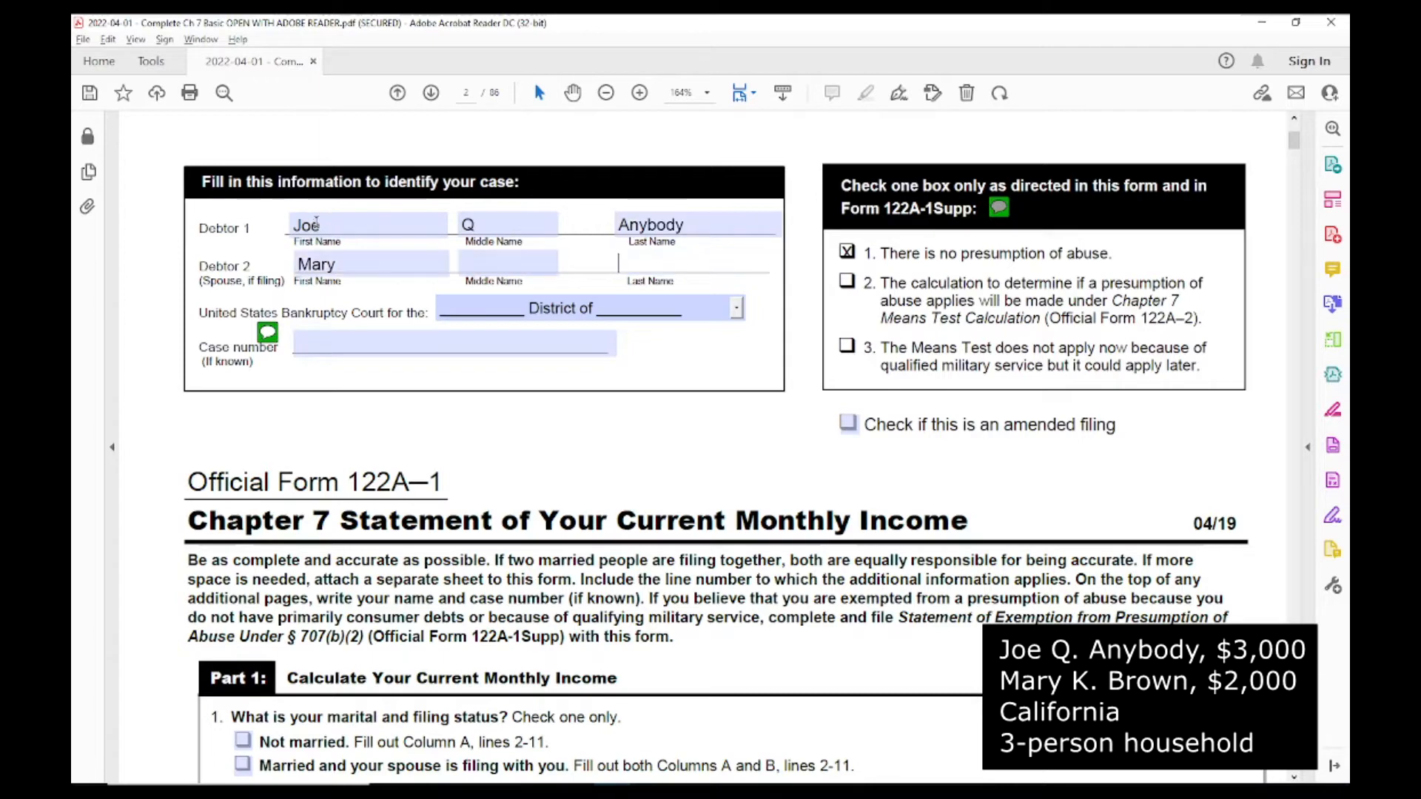
{"action": "key", "text": "shift+Tab"}
{"action": "type", "text": "K"}
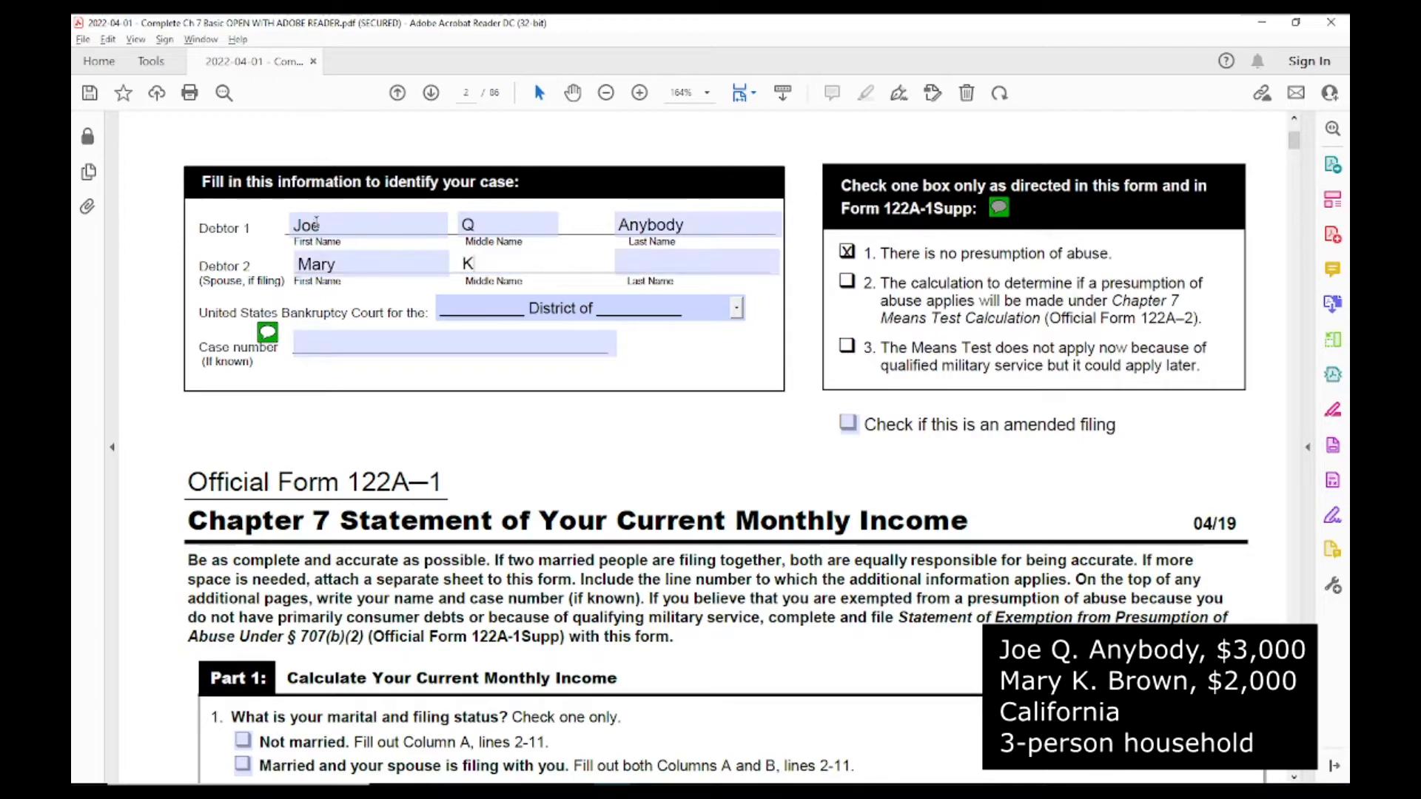
{"action": "key", "text": "Tab"}
{"action": "type", "text": "Bro"}
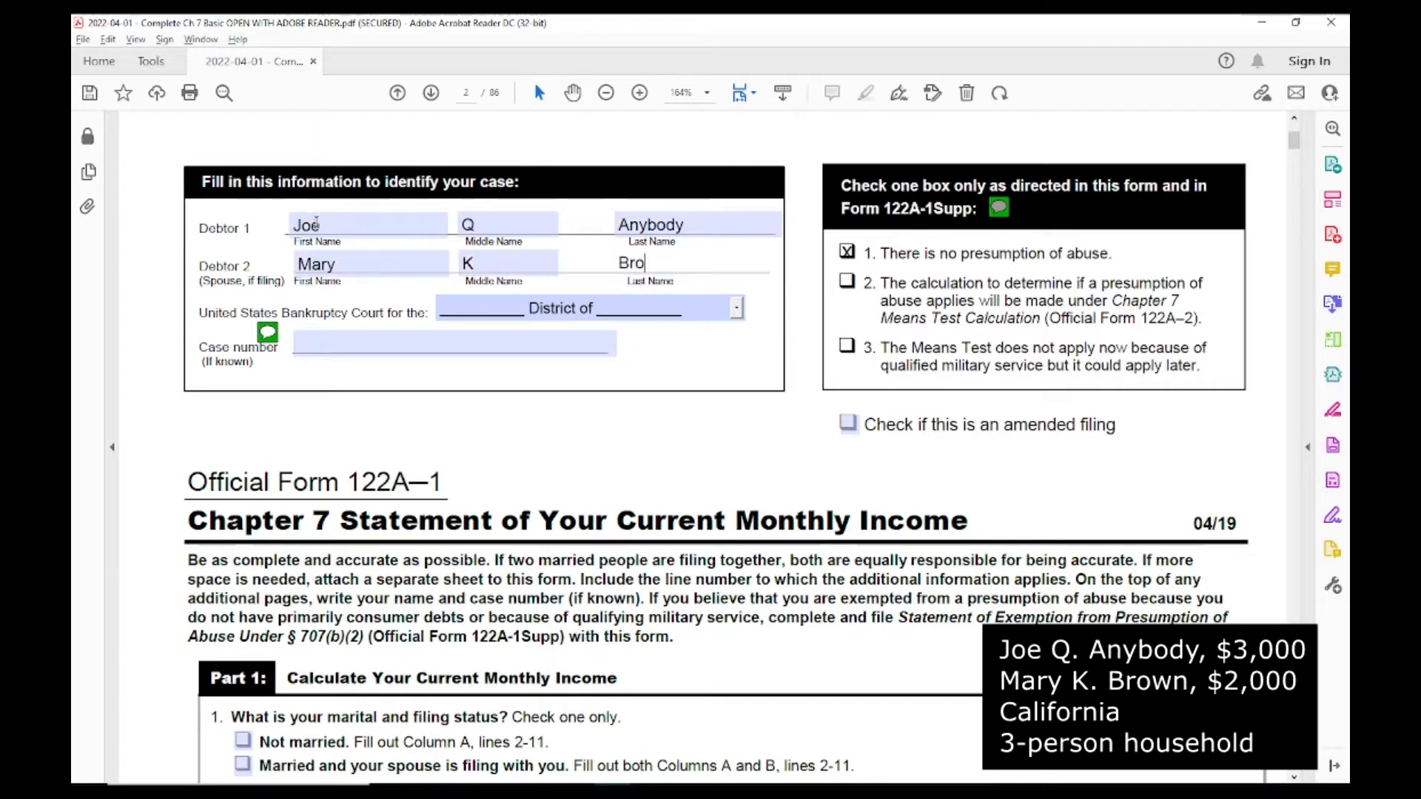
{"action": "type", "text": "wn"}
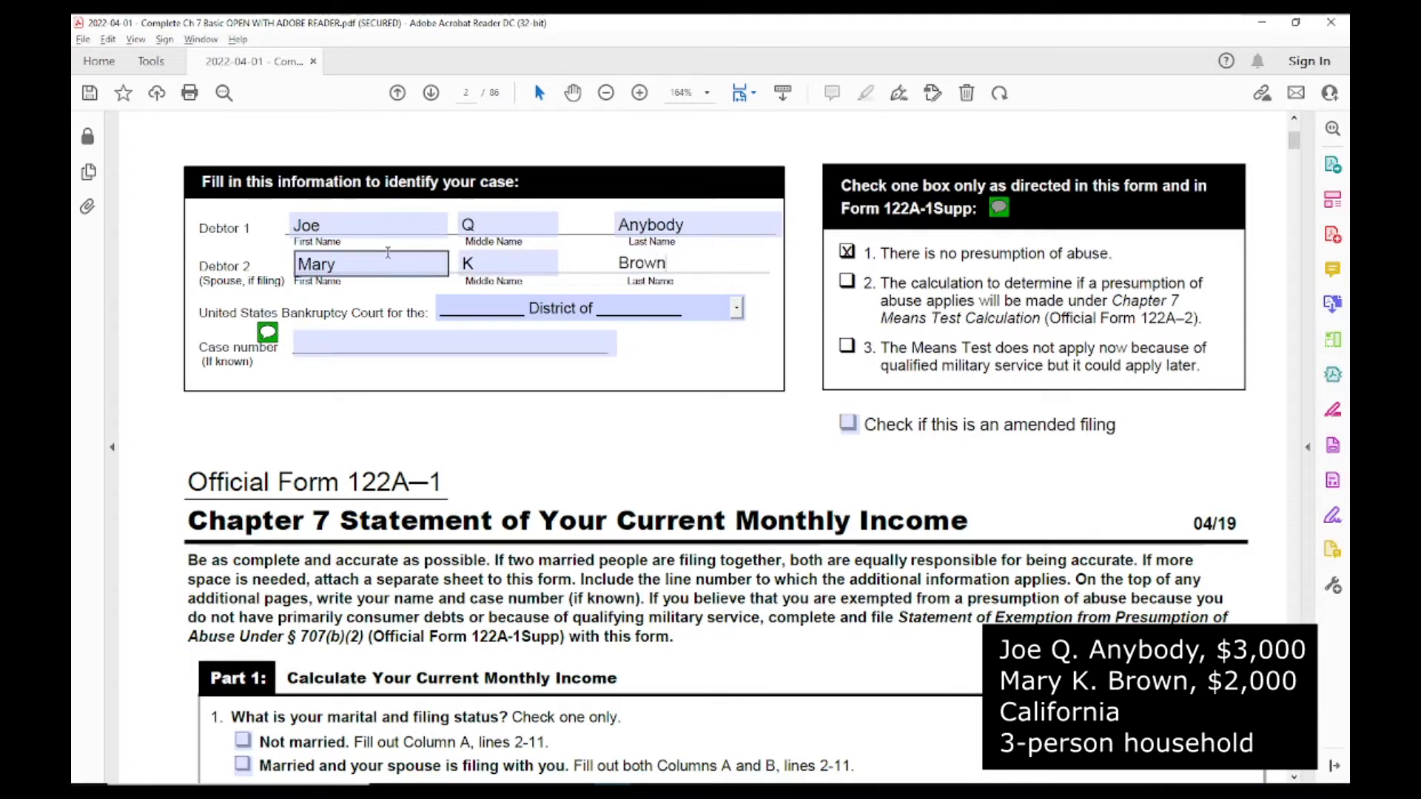
Step: Set the bankruptcy court to Northern District of California and view the help note on the case number
{"action": "left_click", "coordinate": [737, 312]}
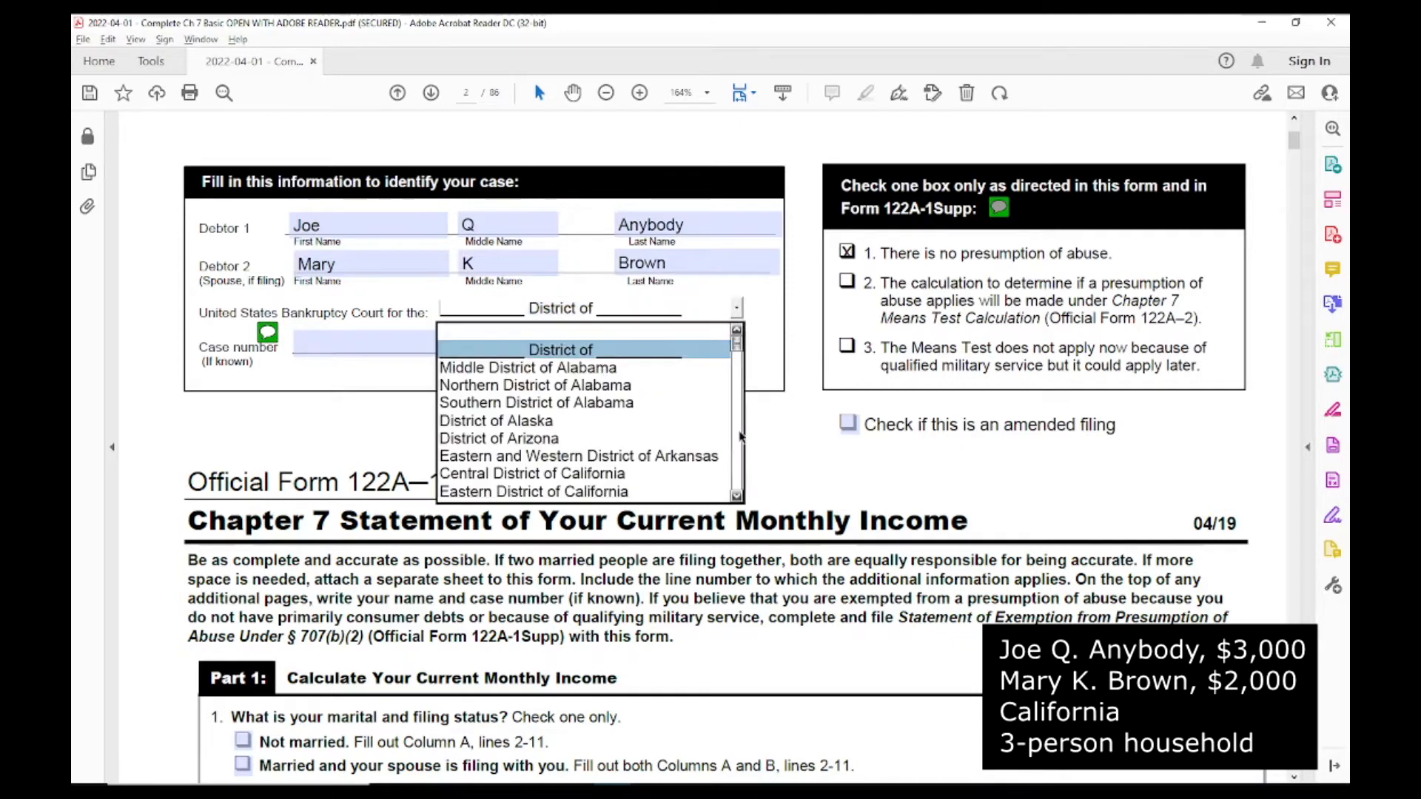
{"action": "scroll", "coordinate": [629, 472], "scroll_direction": "down", "scroll_amount": 2}
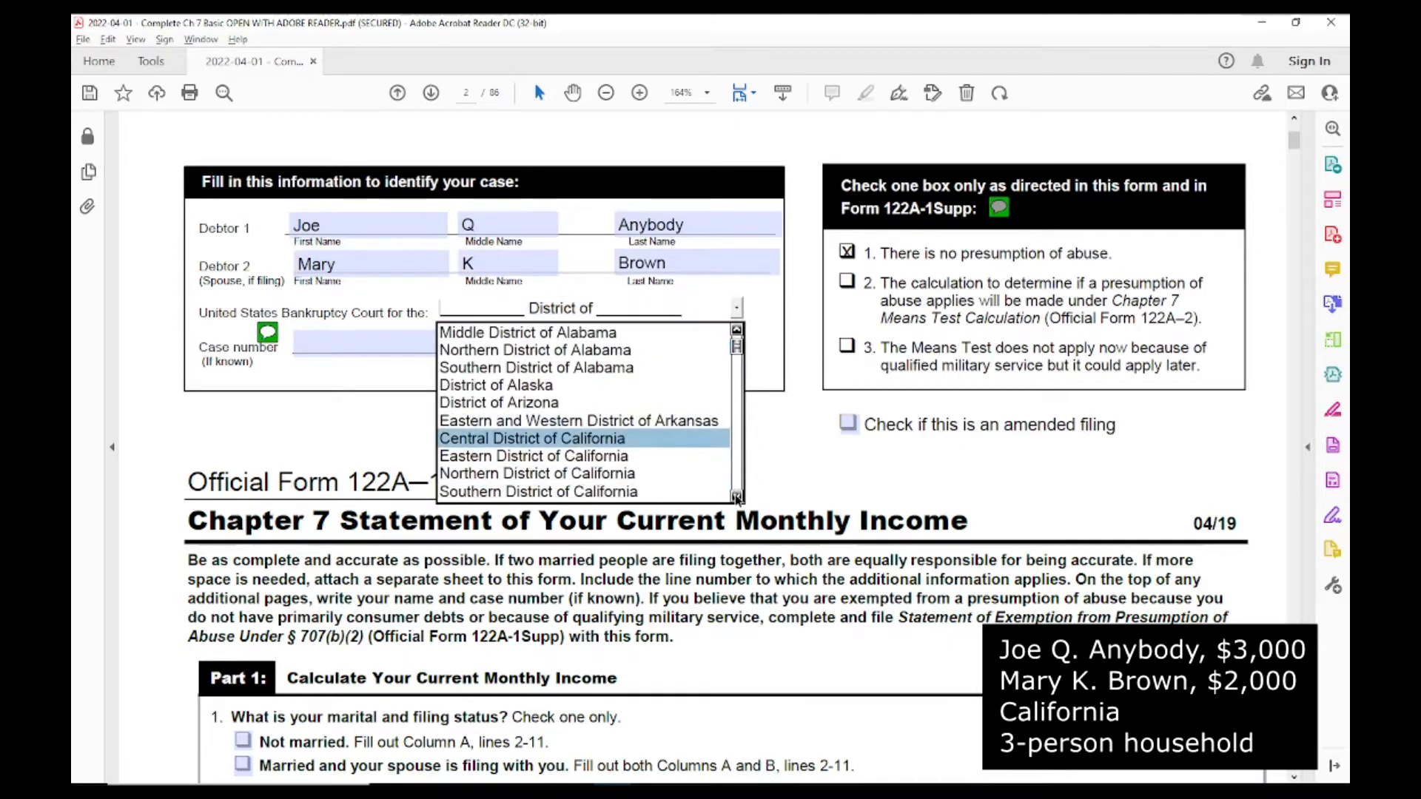
{"action": "left_click", "coordinate": [598, 475]}
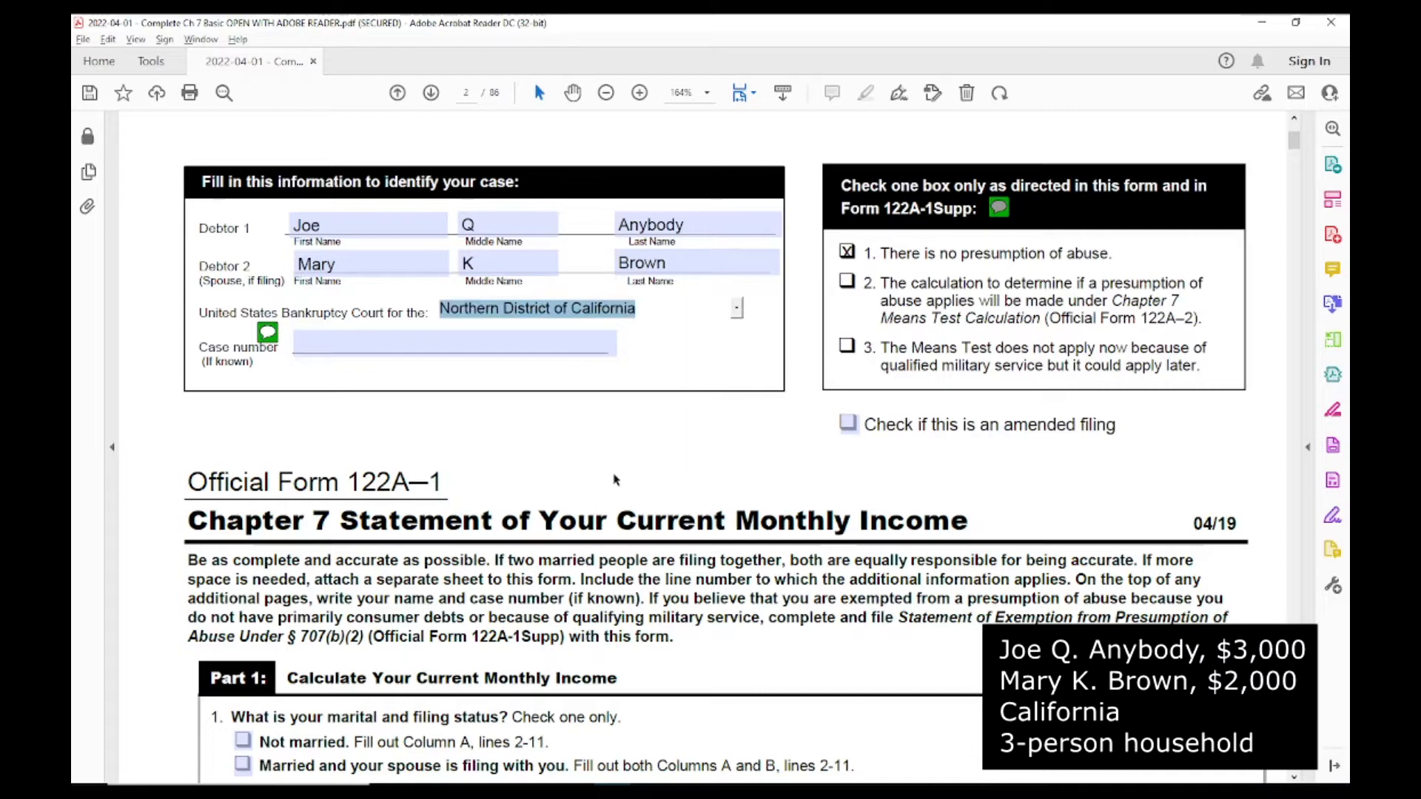
{"action": "mouse_move", "coordinate": [268, 335]}
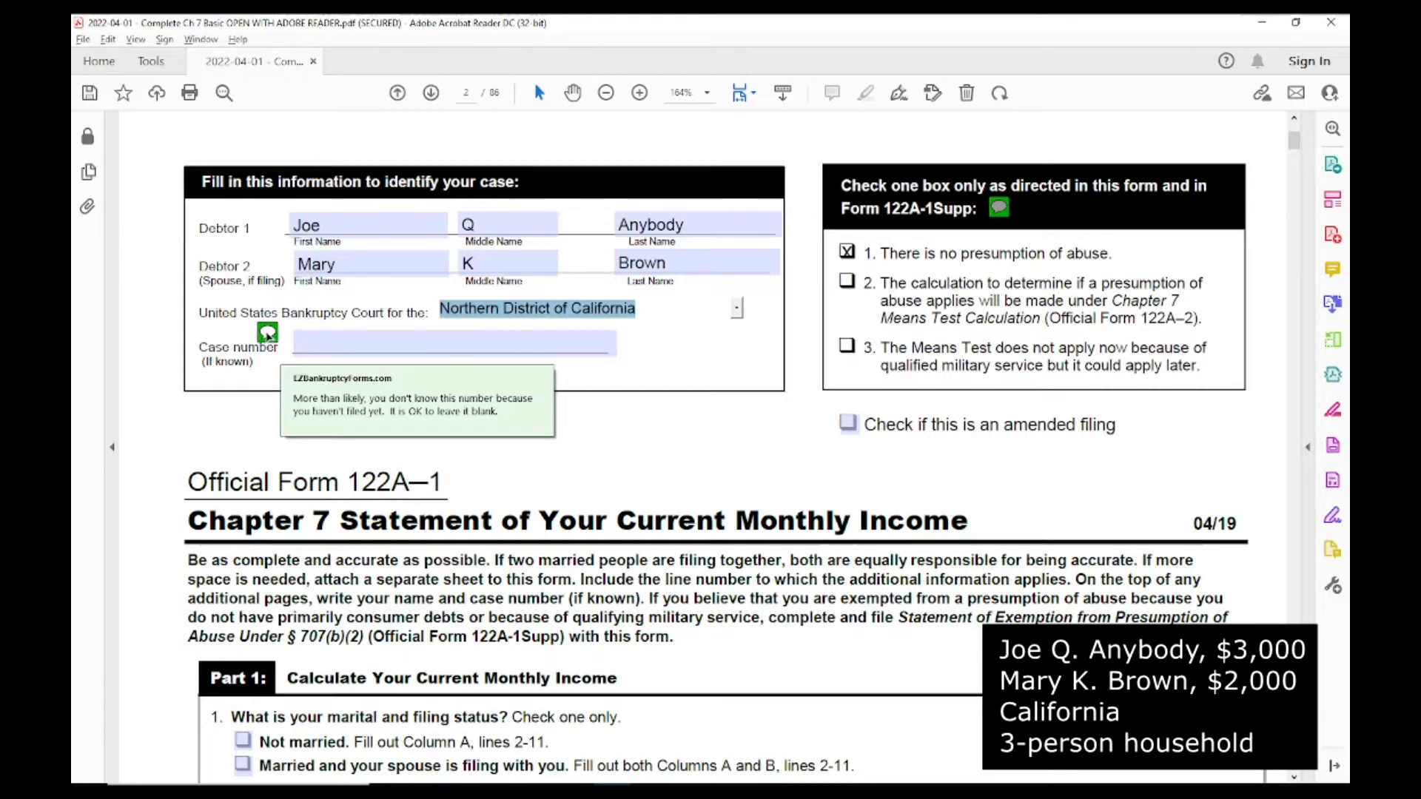
{"action": "left_click", "coordinate": [314, 351]}
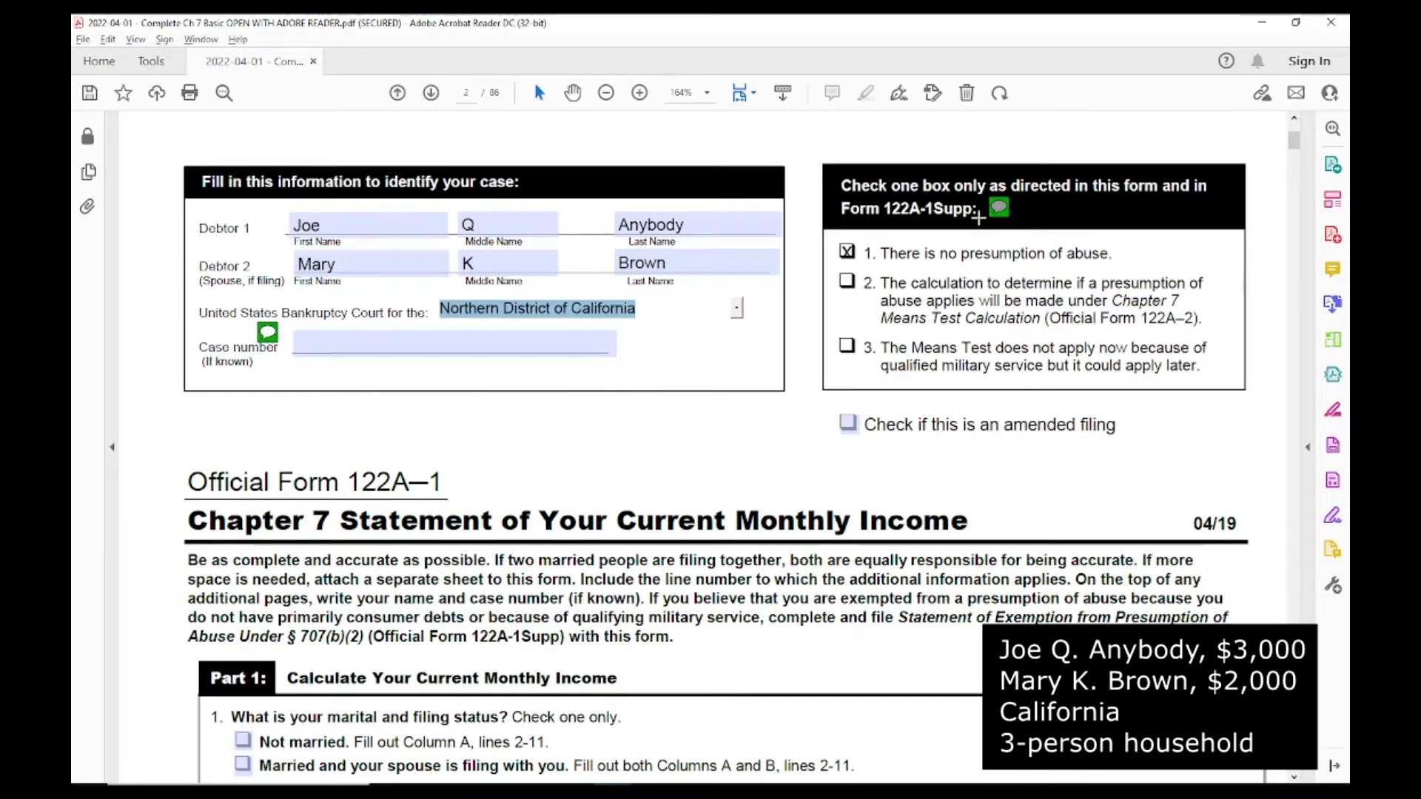
Step: Mark the marital and filing status on line 1 as "Married and your spouse is filing with you"
{"action": "mouse_move", "coordinate": [1000, 212]}
{"action": "left_click", "coordinate": [1294, 779]}
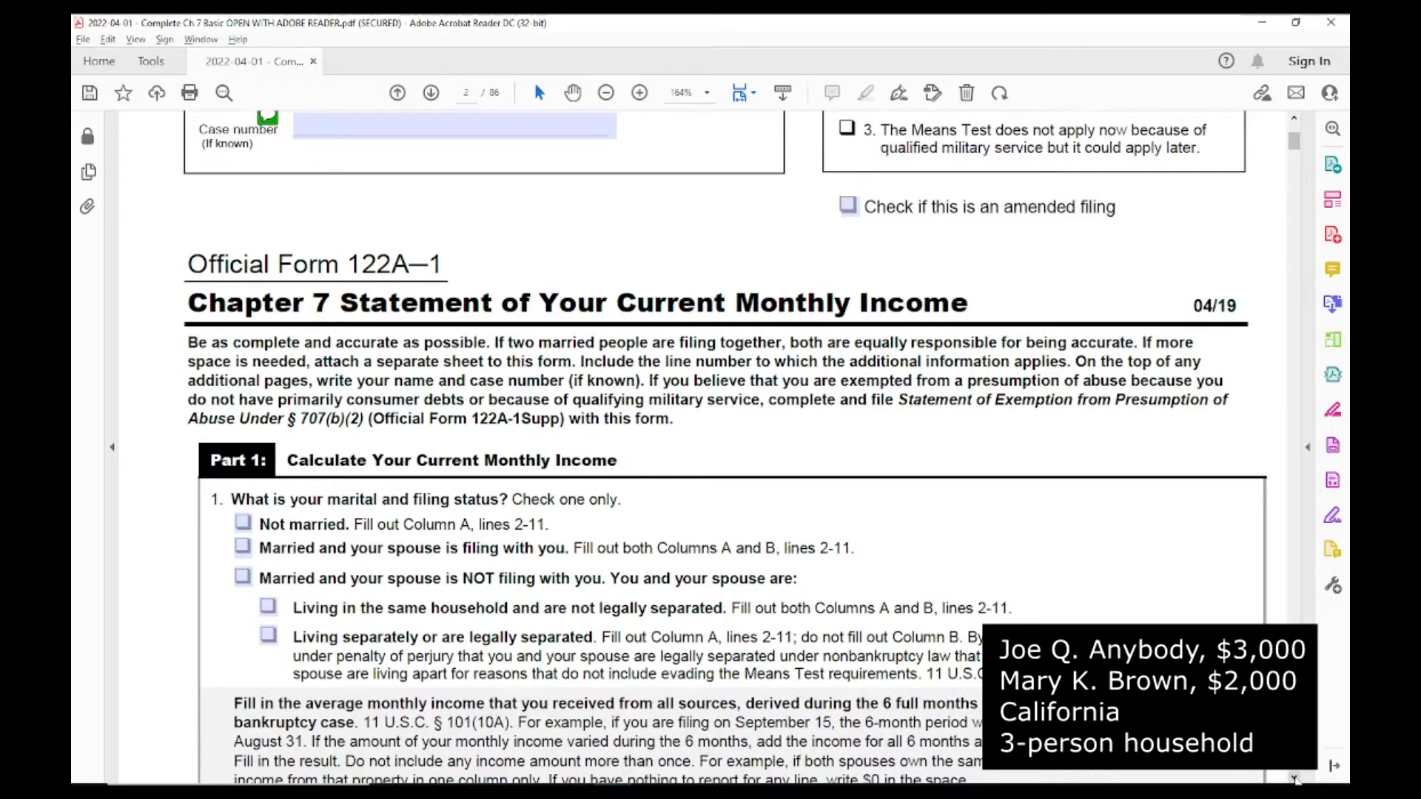
{"action": "left_click", "coordinate": [1294, 778]}
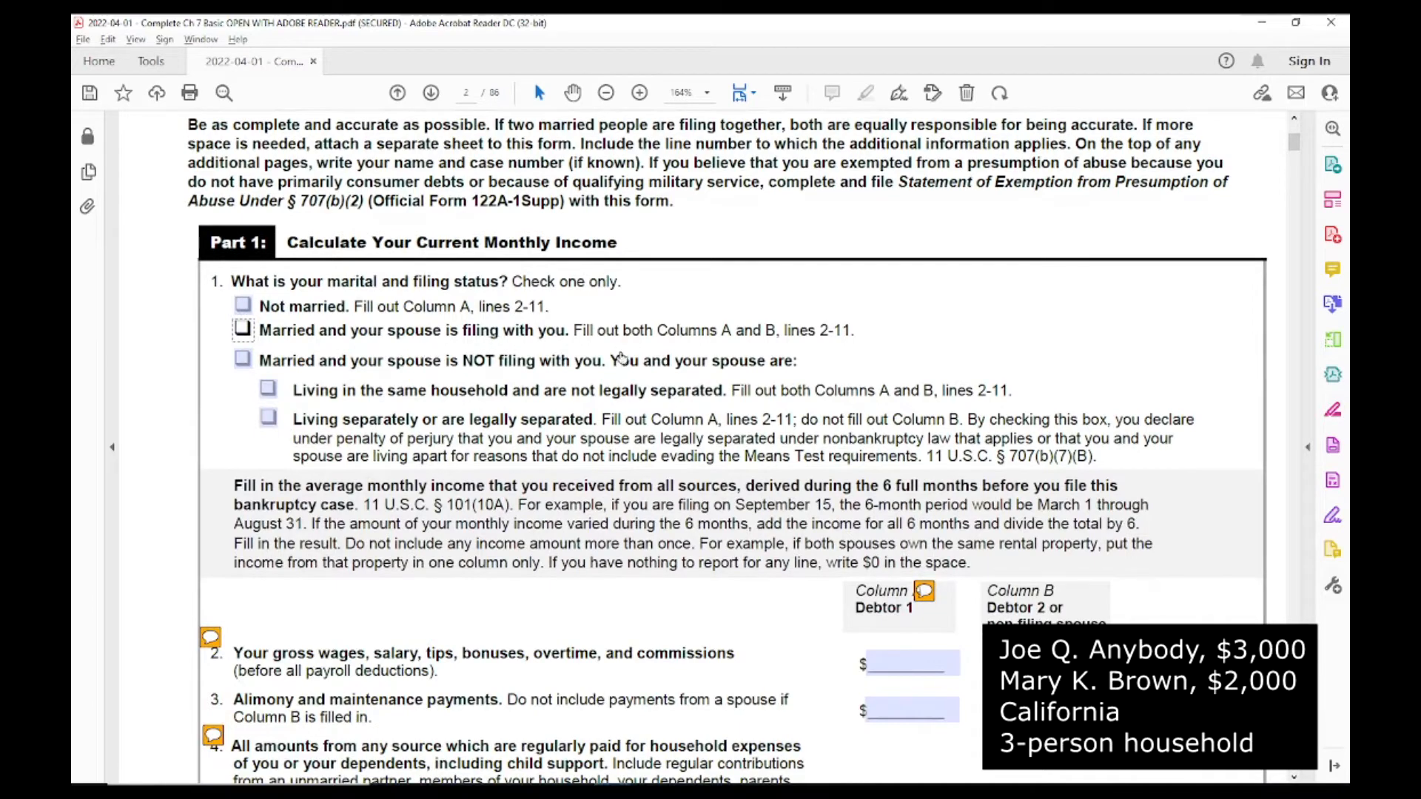
{"action": "key", "text": "space"}
Step: Enter gross wages on line 2 as 3000 for Debtor 1 and 2000 for Debtor 2
{"action": "scroll", "coordinate": [1301, 780], "scroll_direction": "down", "scroll_amount": 5}
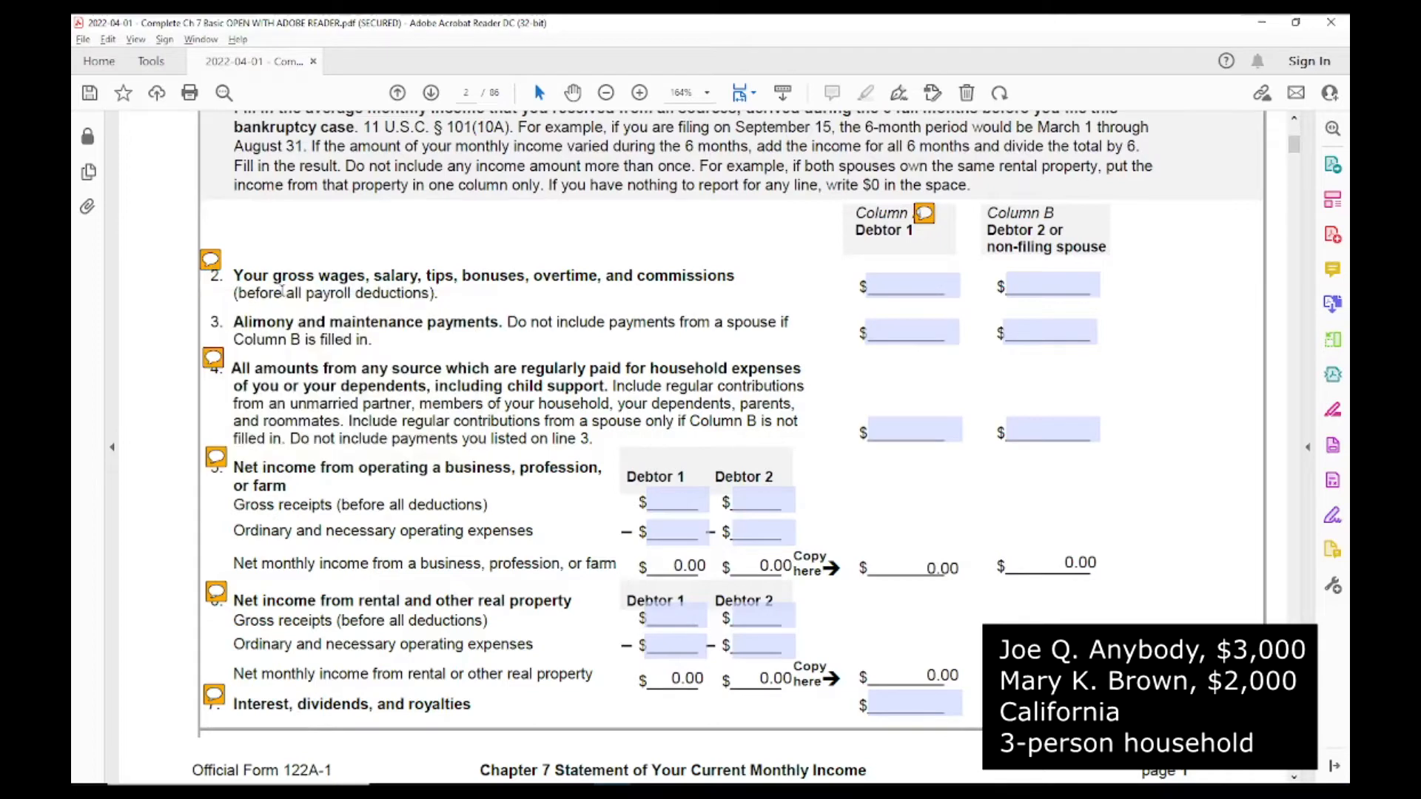
{"action": "left_click", "coordinate": [881, 291]}
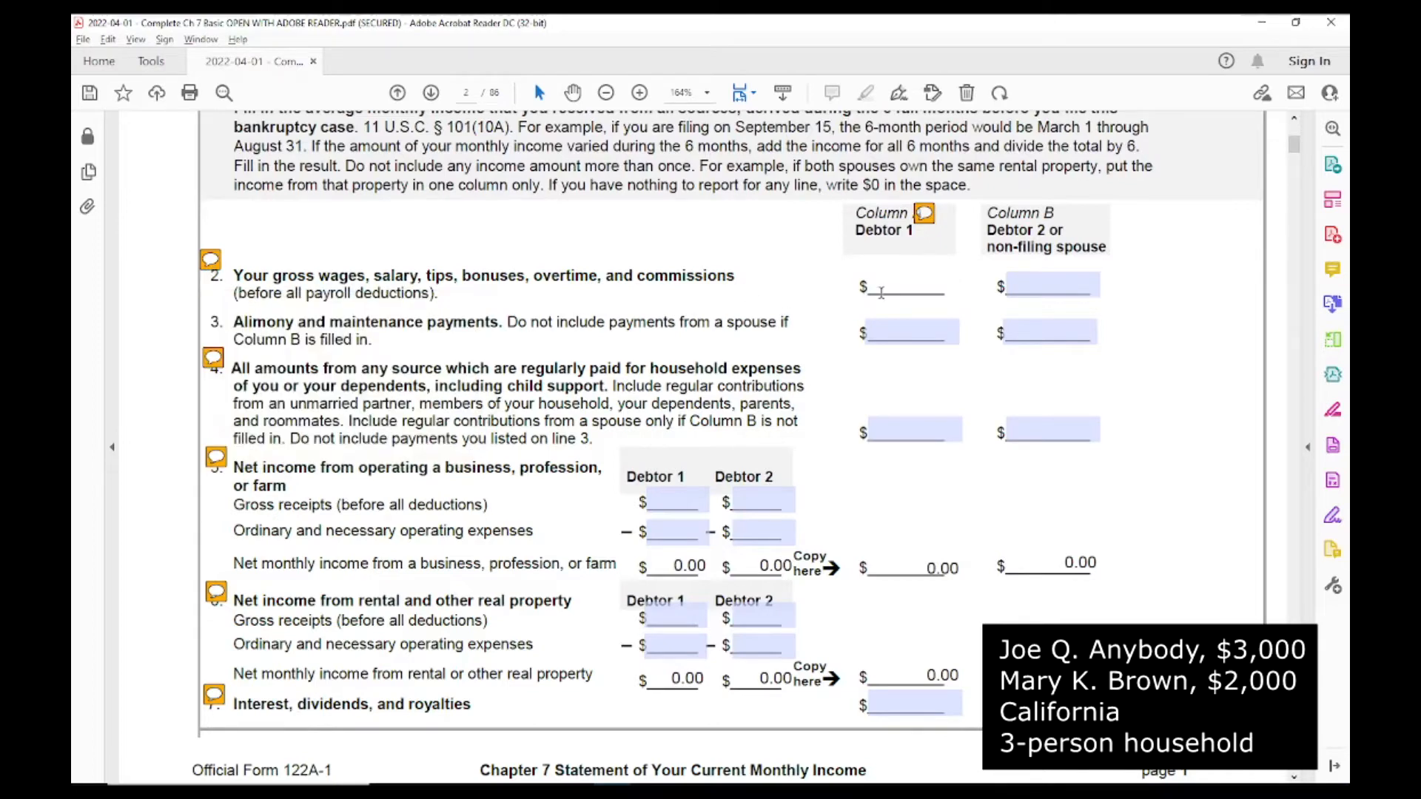
{"action": "type", "text": "3000"}
{"action": "key", "text": "Tab"}
{"action": "type", "text": "2000"}
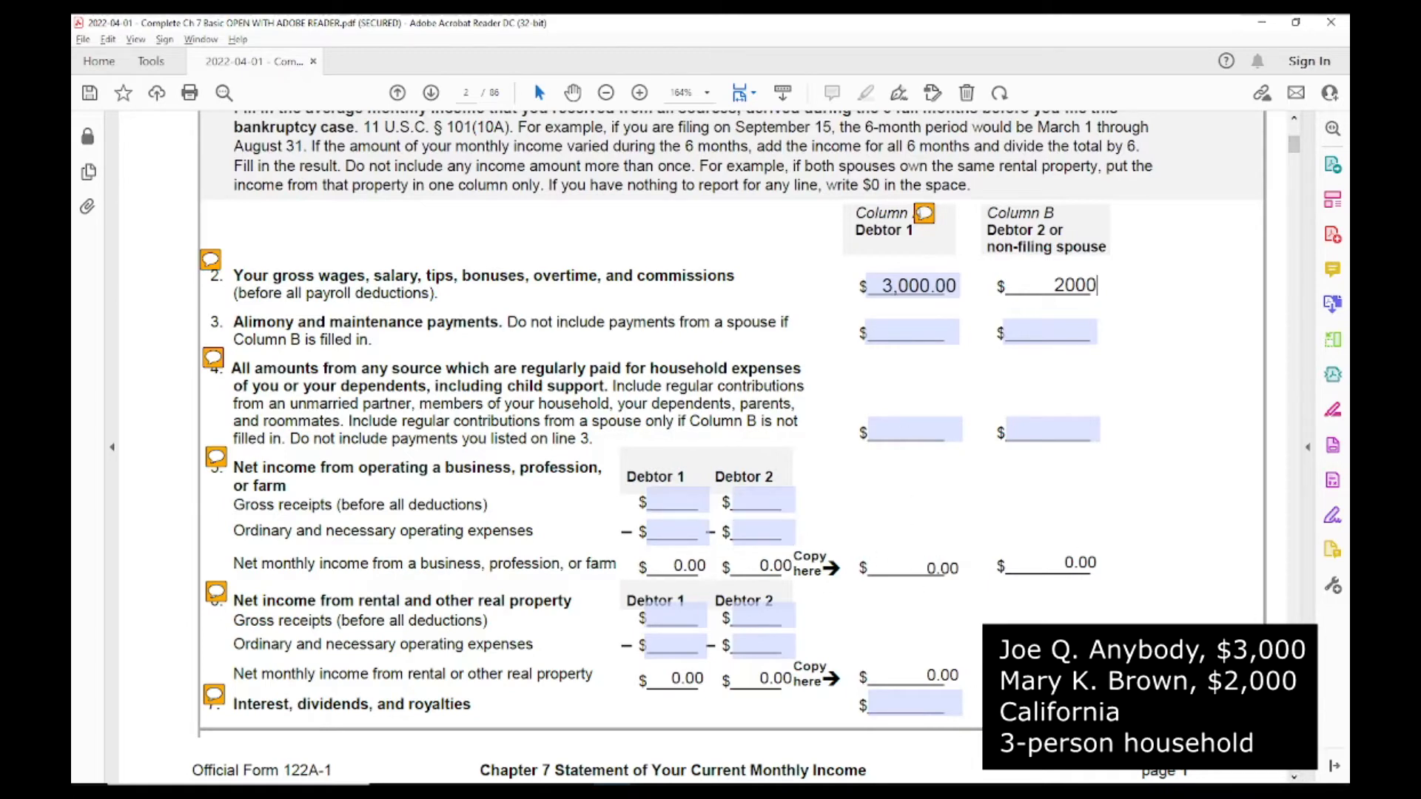
Step: On line 13 of Part 2, enter Ca as the state of residence and 3 as the number of people in the household
{"action": "scroll", "coordinate": [726, 444], "scroll_direction": "down", "scroll_amount": 3}
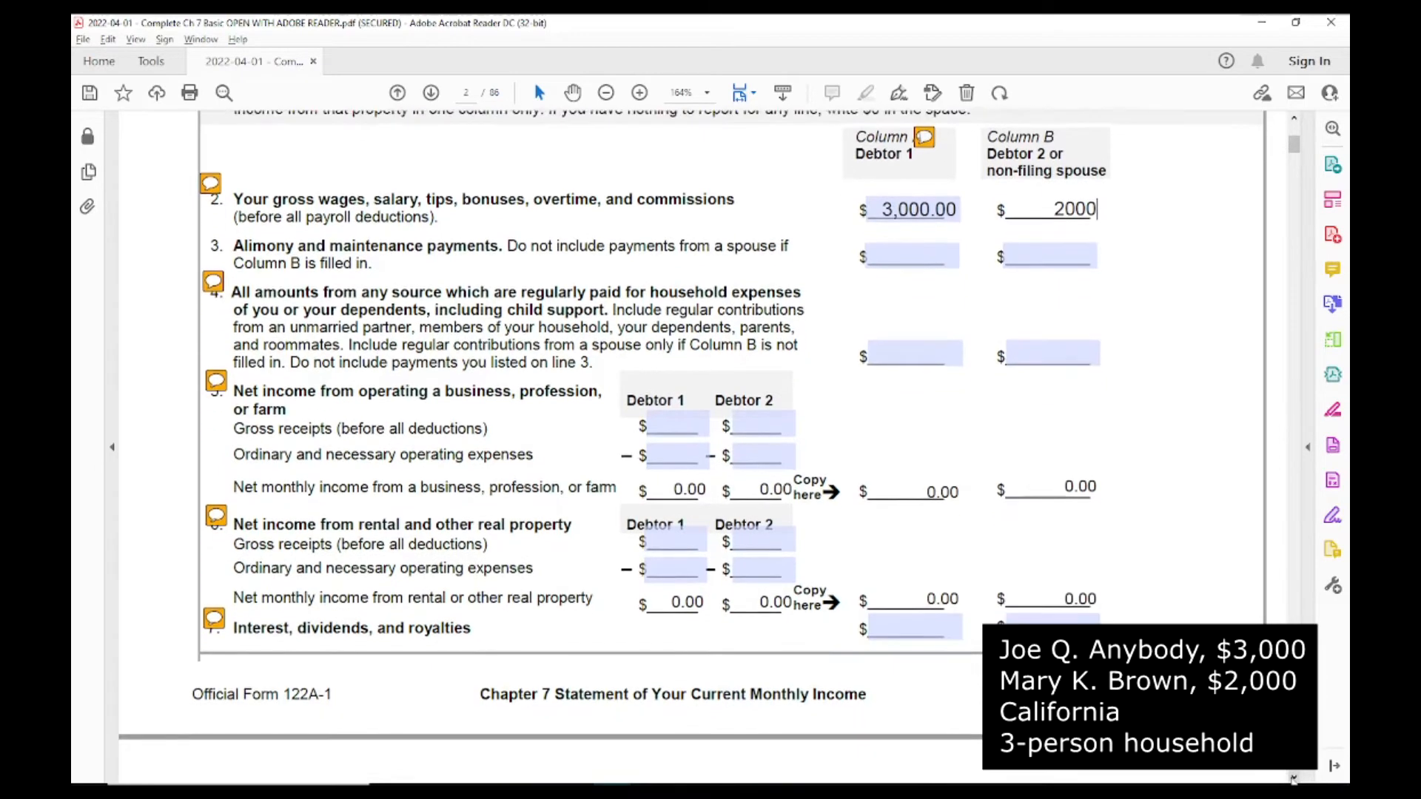
{"action": "scroll", "coordinate": [711, 444], "scroll_direction": "down", "scroll_amount": 4}
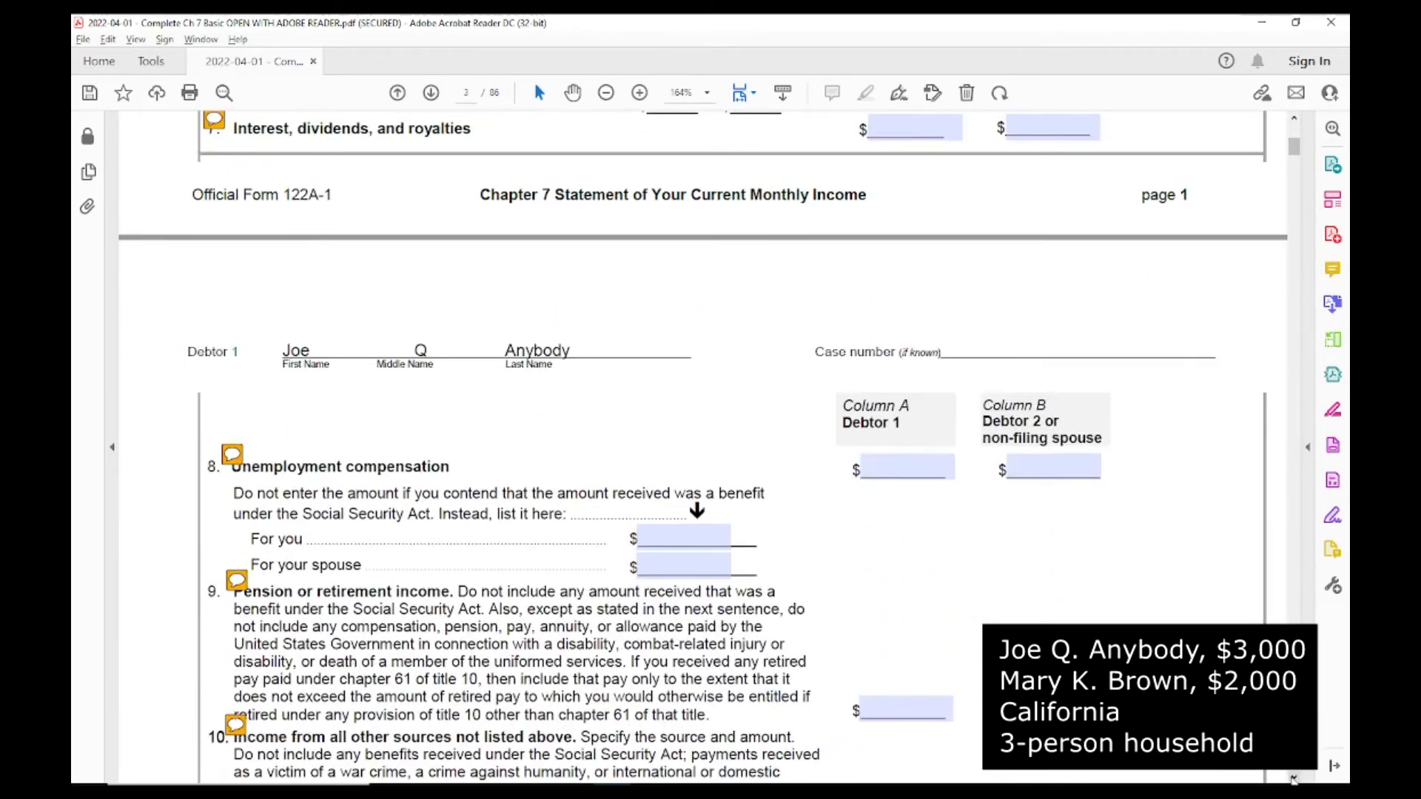
{"action": "scroll", "coordinate": [1294, 777], "scroll_direction": "down", "scroll_amount": 2}
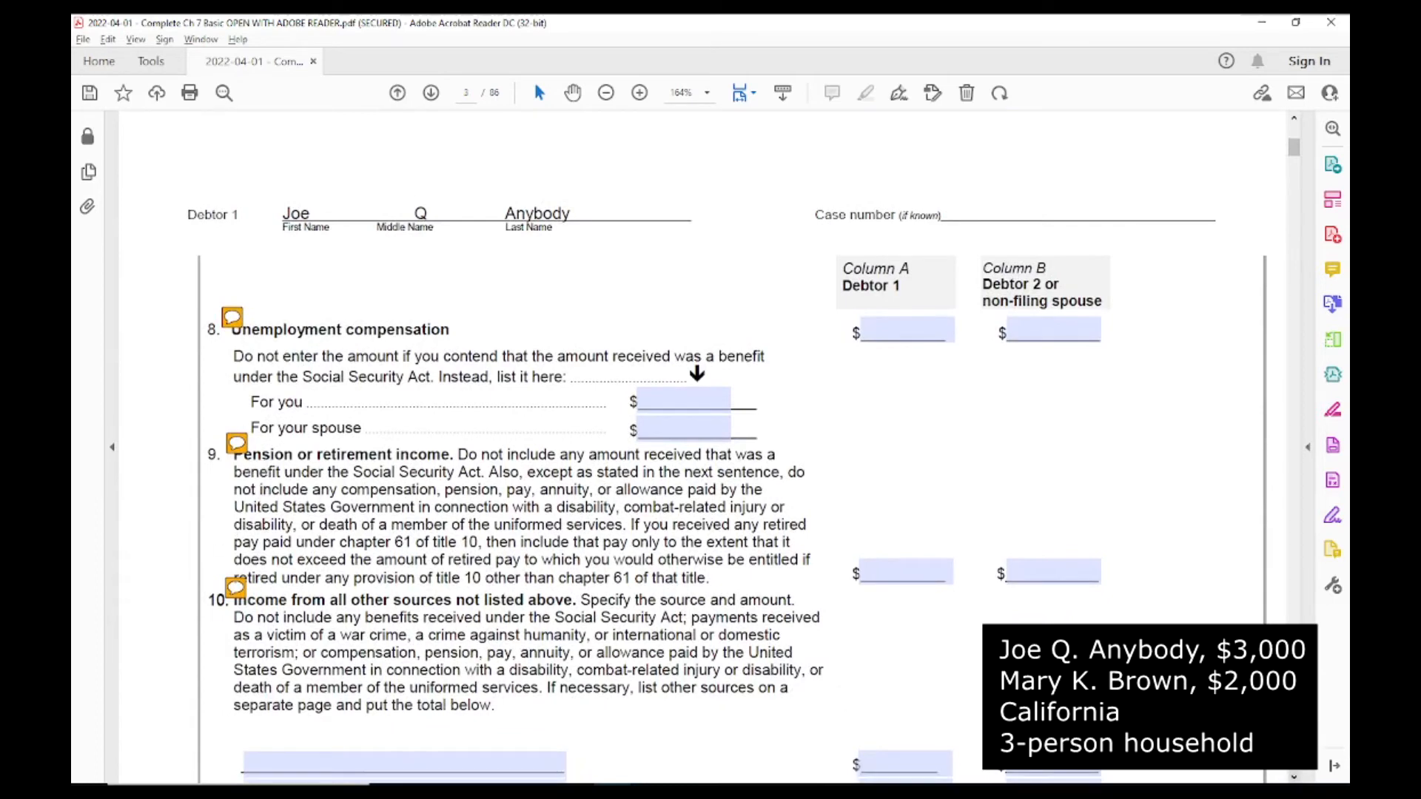
{"action": "scroll", "coordinate": [694, 690], "scroll_direction": "down", "scroll_amount": 4}
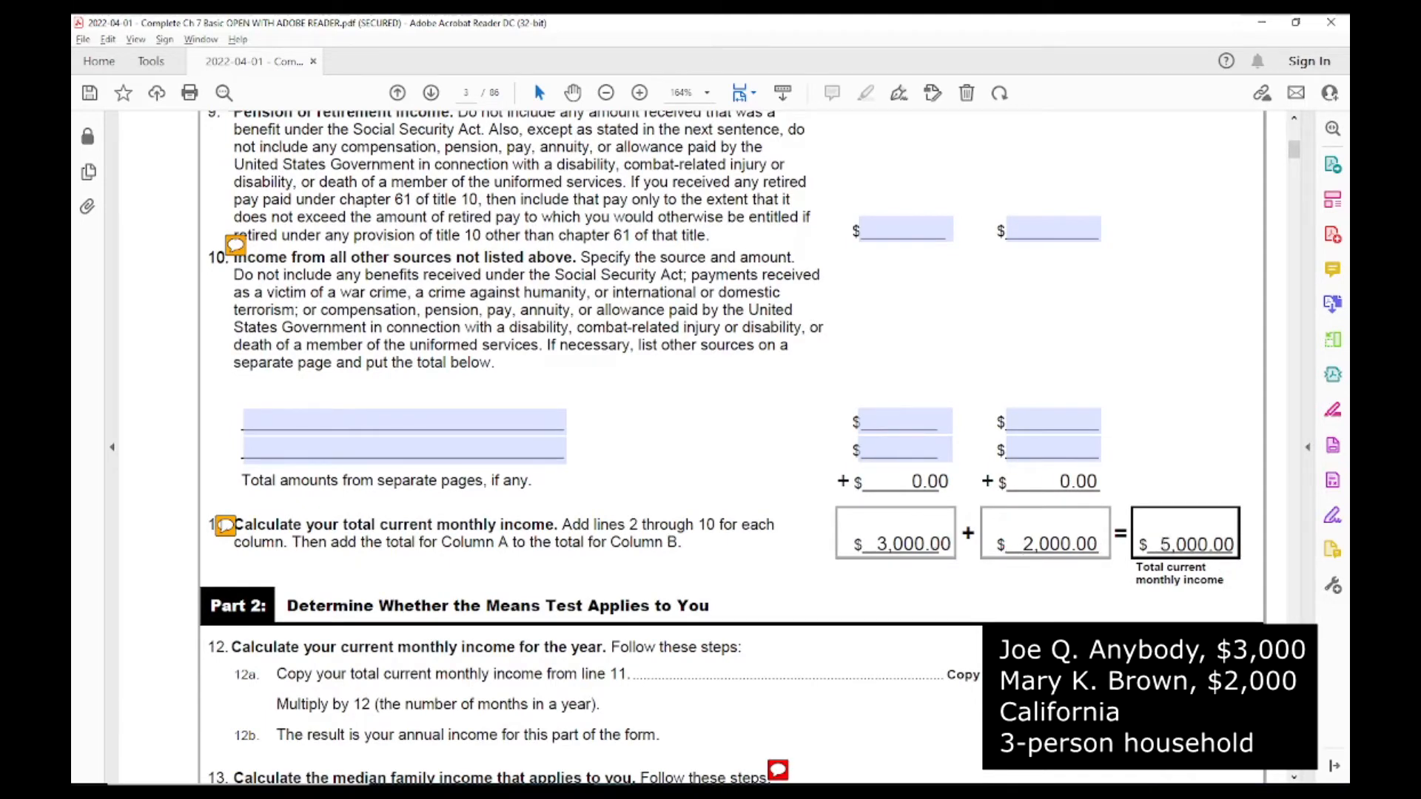
{"action": "scroll", "coordinate": [1294, 777], "scroll_direction": "down", "scroll_amount": 5}
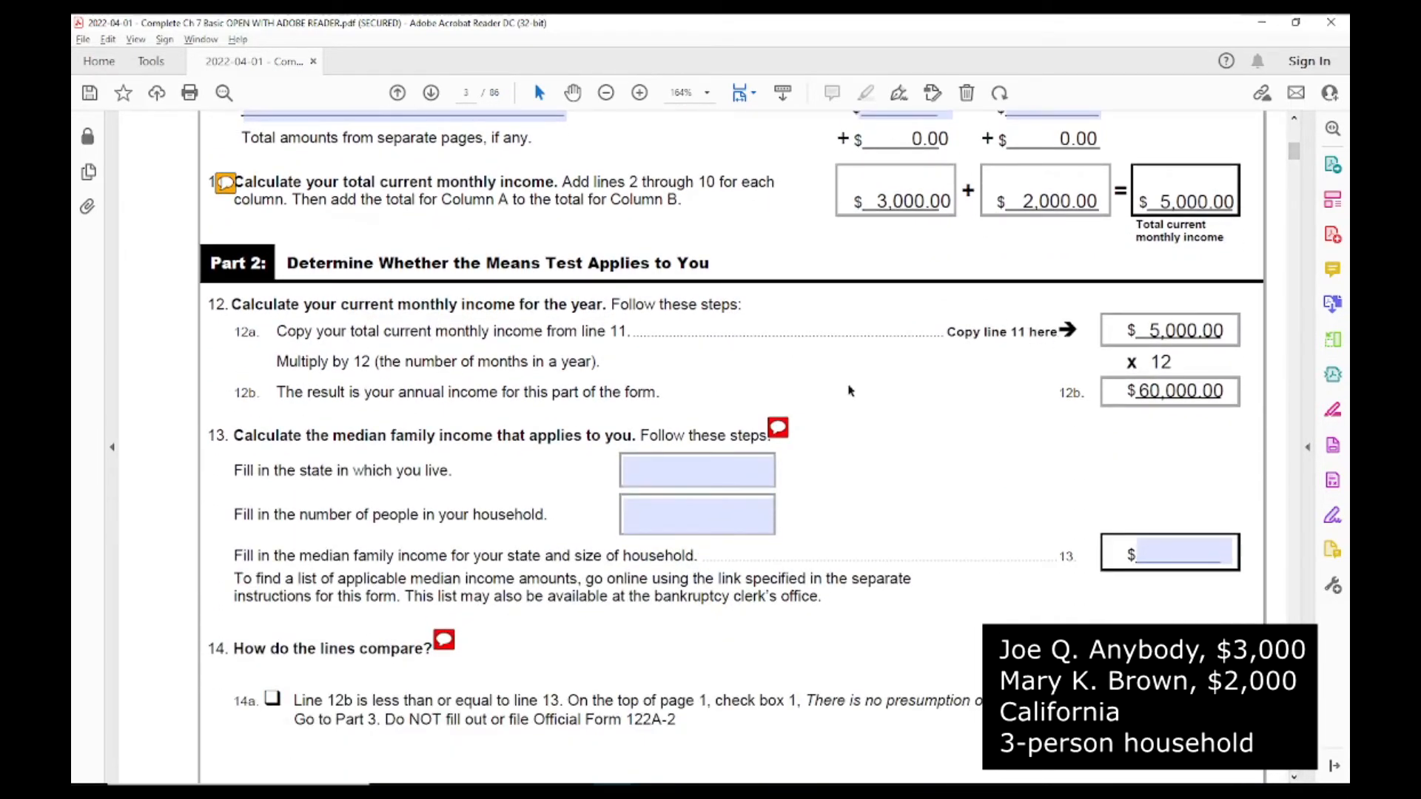
{"action": "left_click_drag", "start_coordinate": [1177, 362], "coordinate": [1148, 364]}
{"action": "left_click", "coordinate": [640, 475]}
{"action": "key", "text": "shift+Tab"}
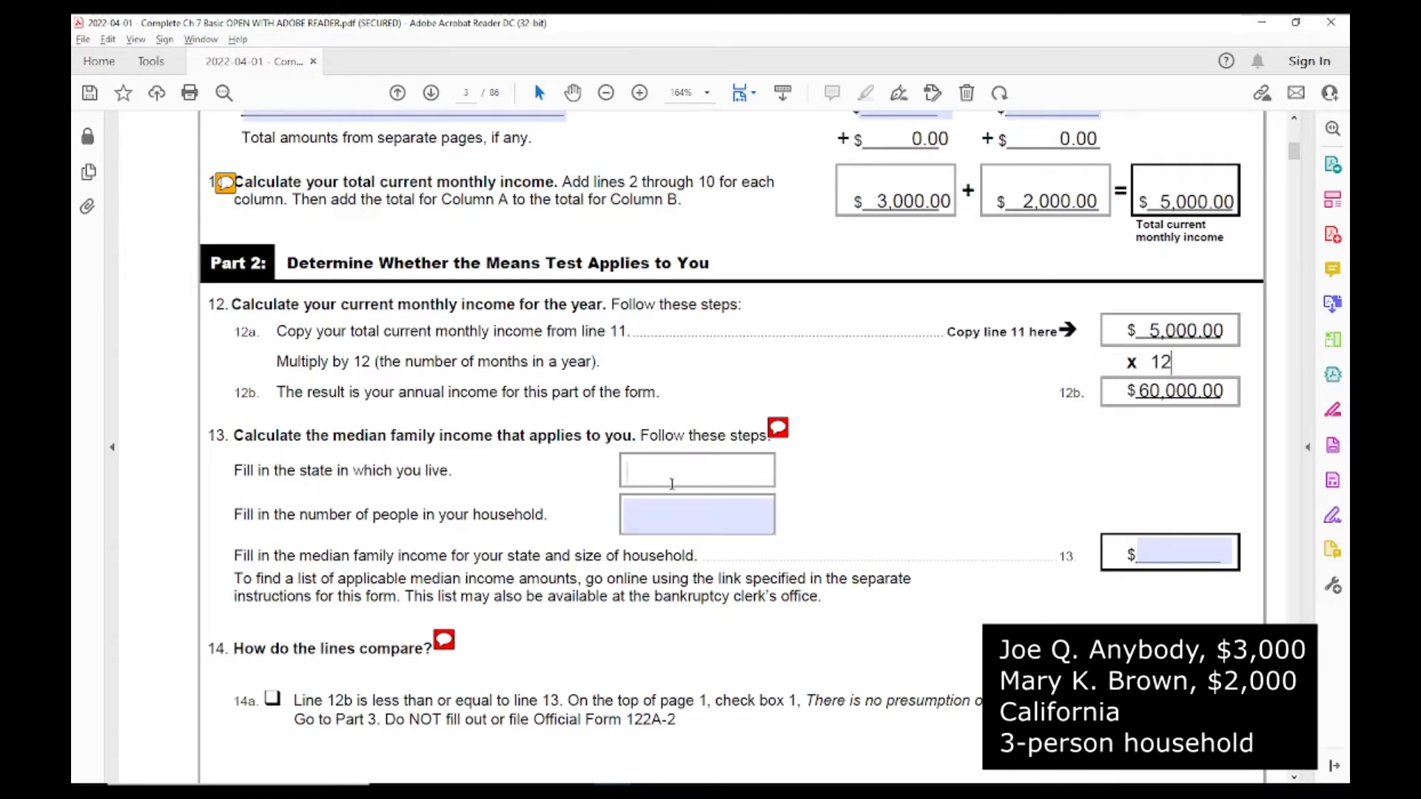
{"action": "type", "text": "Ca"}
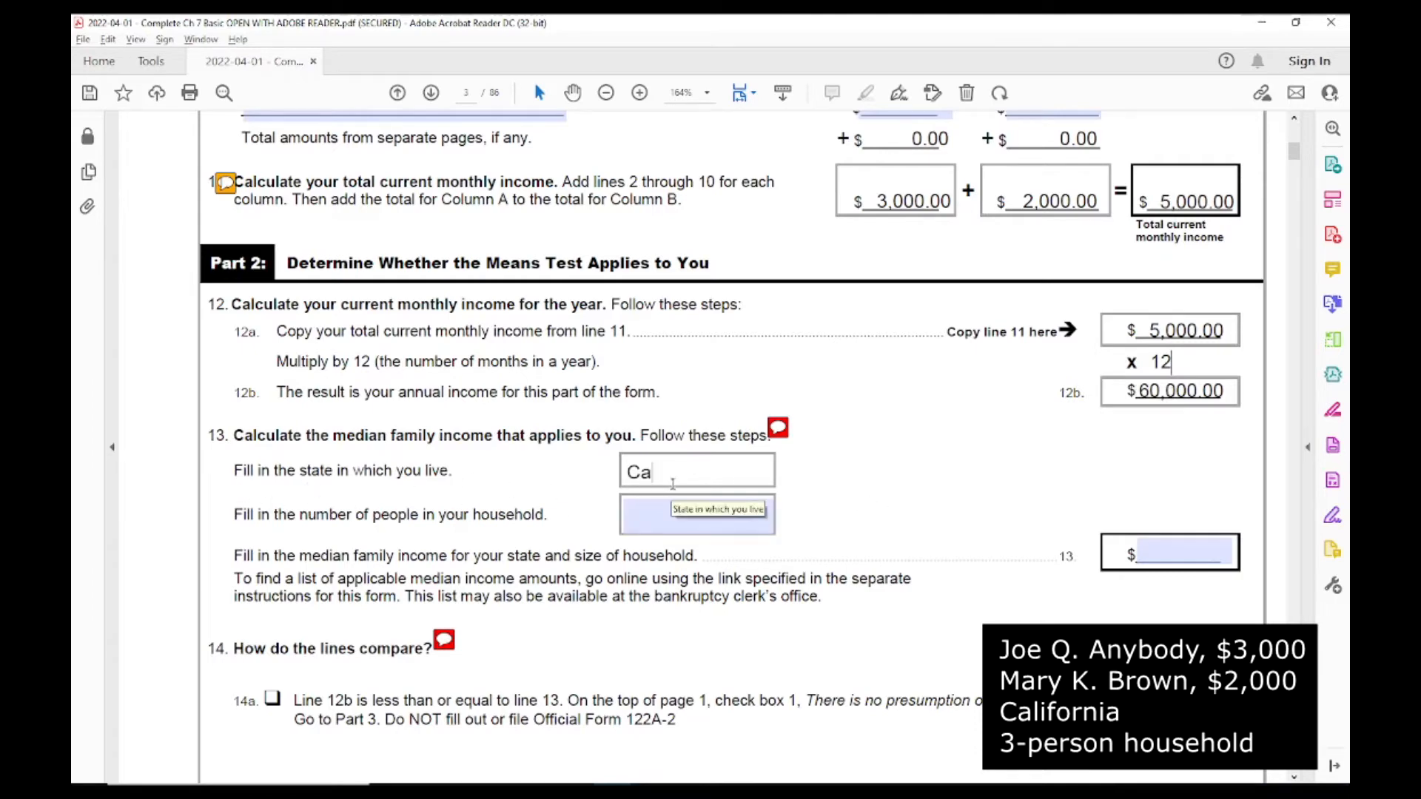
{"action": "key", "text": "Tab"}
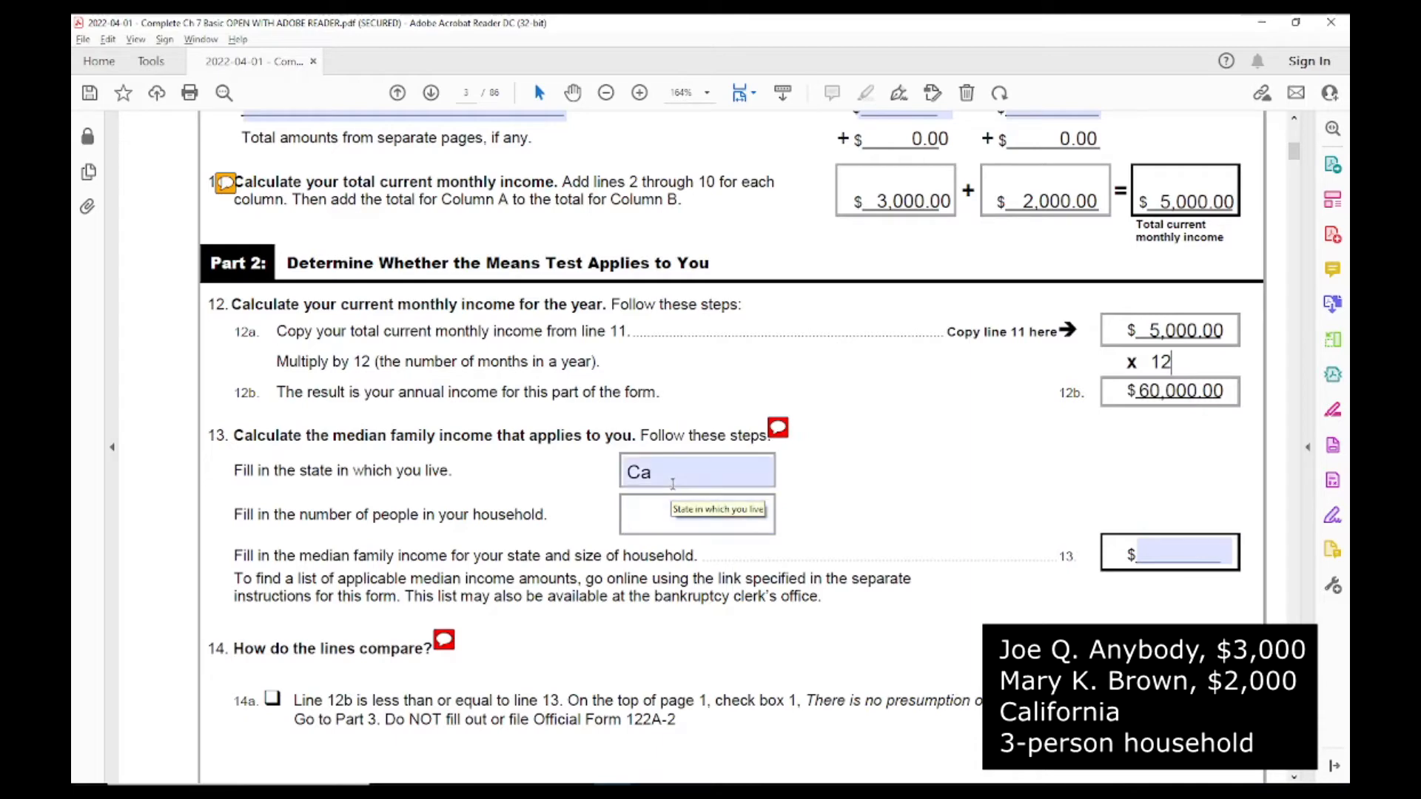
{"action": "type", "text": "3"}
{"action": "key", "text": "Tab"}
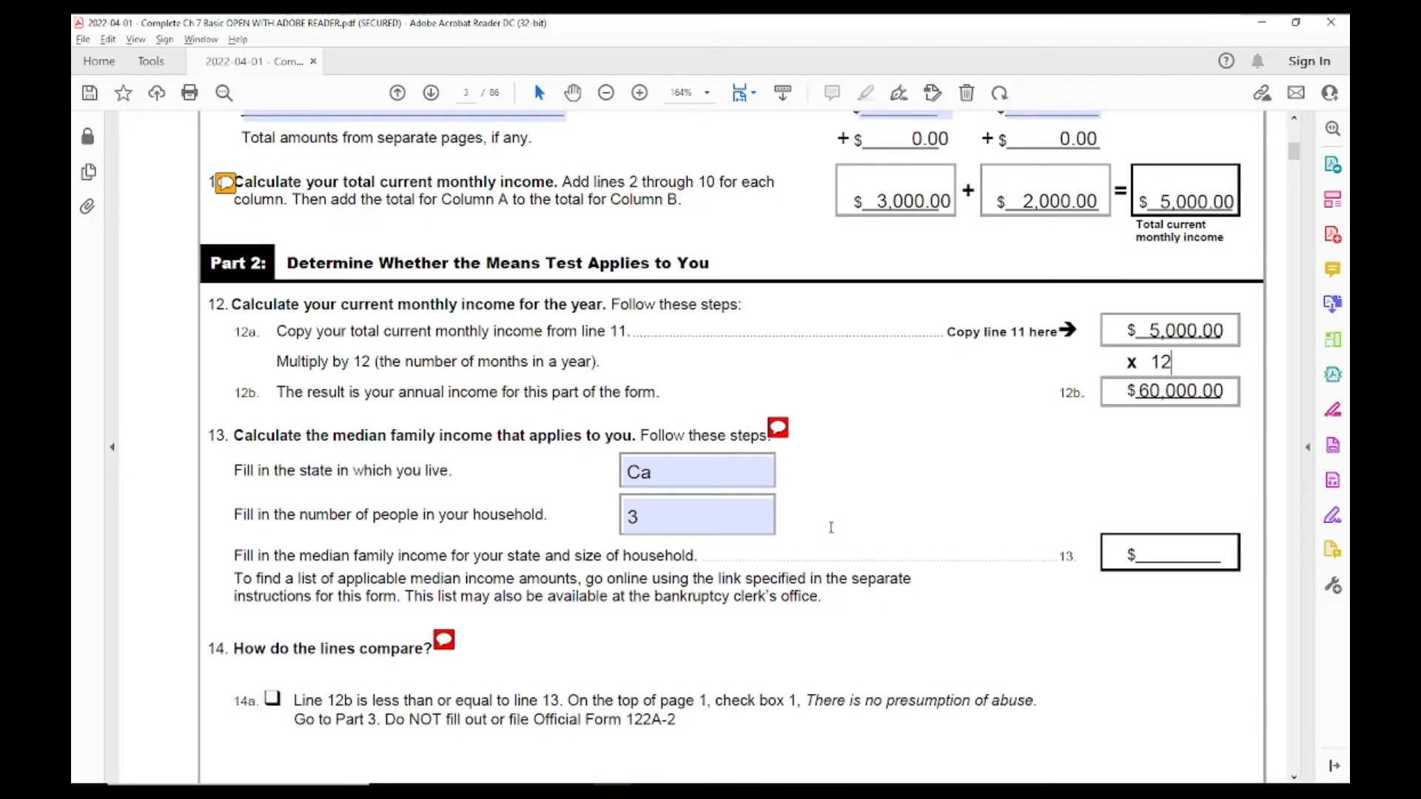
Step: Copy the justice.gov means testing link from line 13's help note and open it in Chrome
{"action": "left_click", "coordinate": [774, 428]}
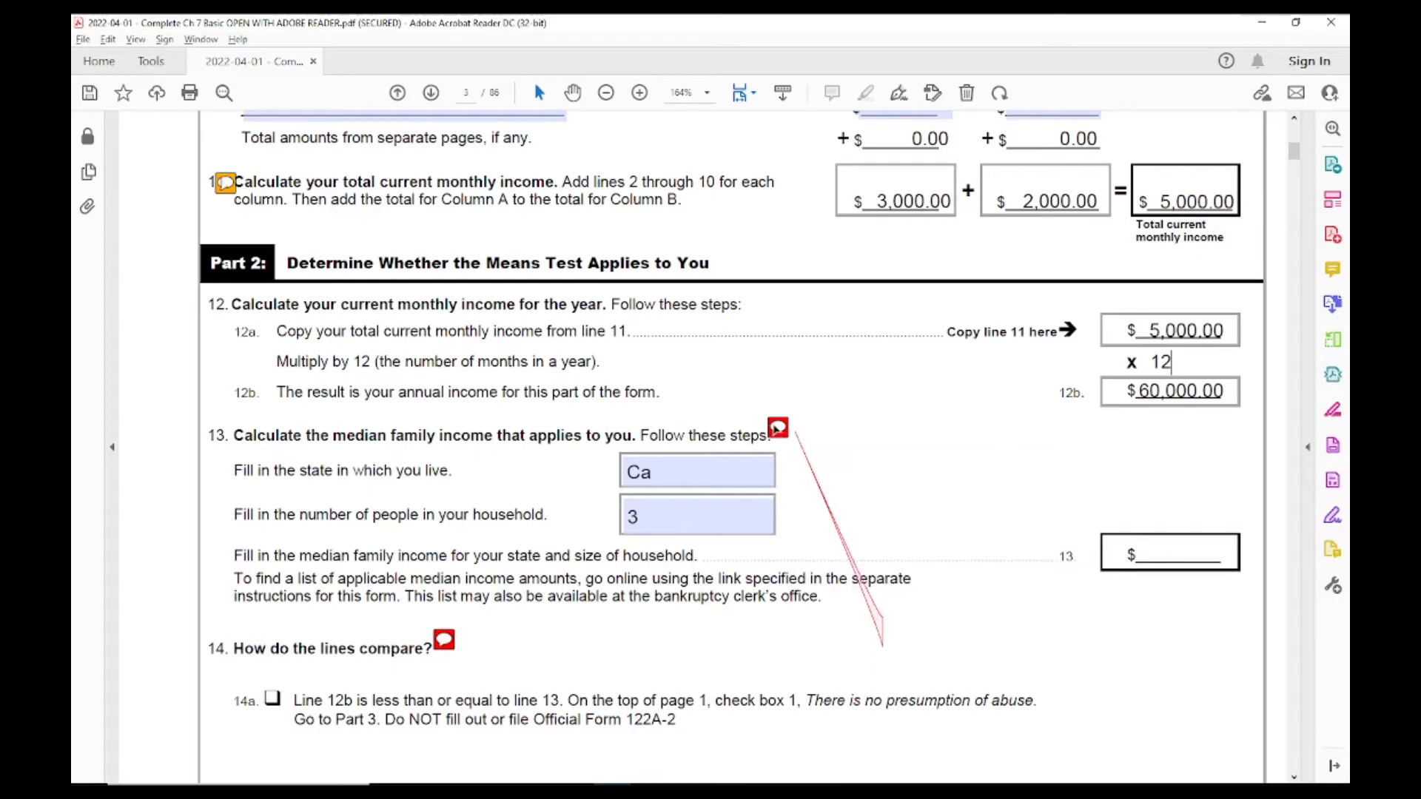
{"action": "left_click_drag", "start_coordinate": [931, 669], "coordinate": [896, 656]}
{"action": "key", "text": "ctrl+c"}
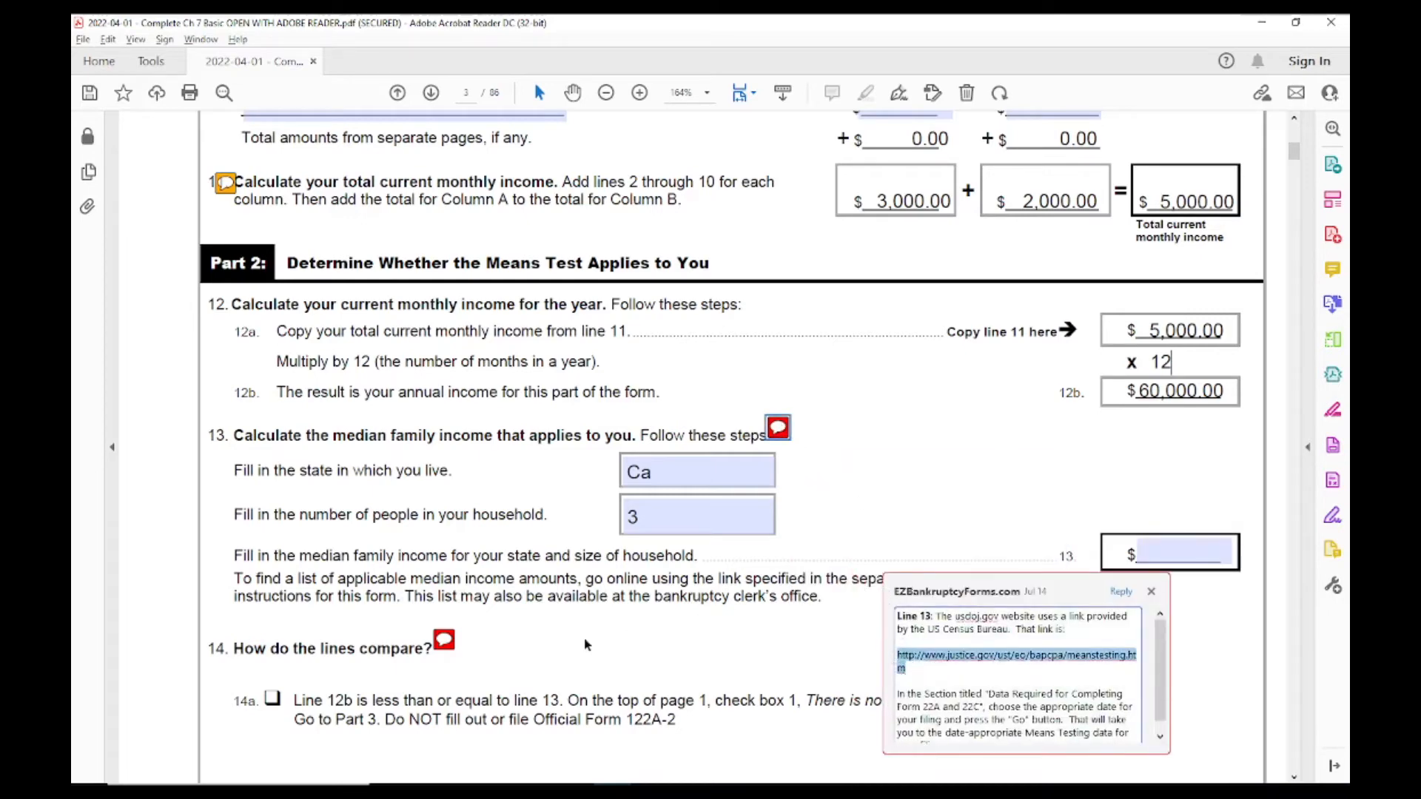
{"action": "key", "text": "alt+Tab"}
{"action": "key", "text": "alt+Tab"}
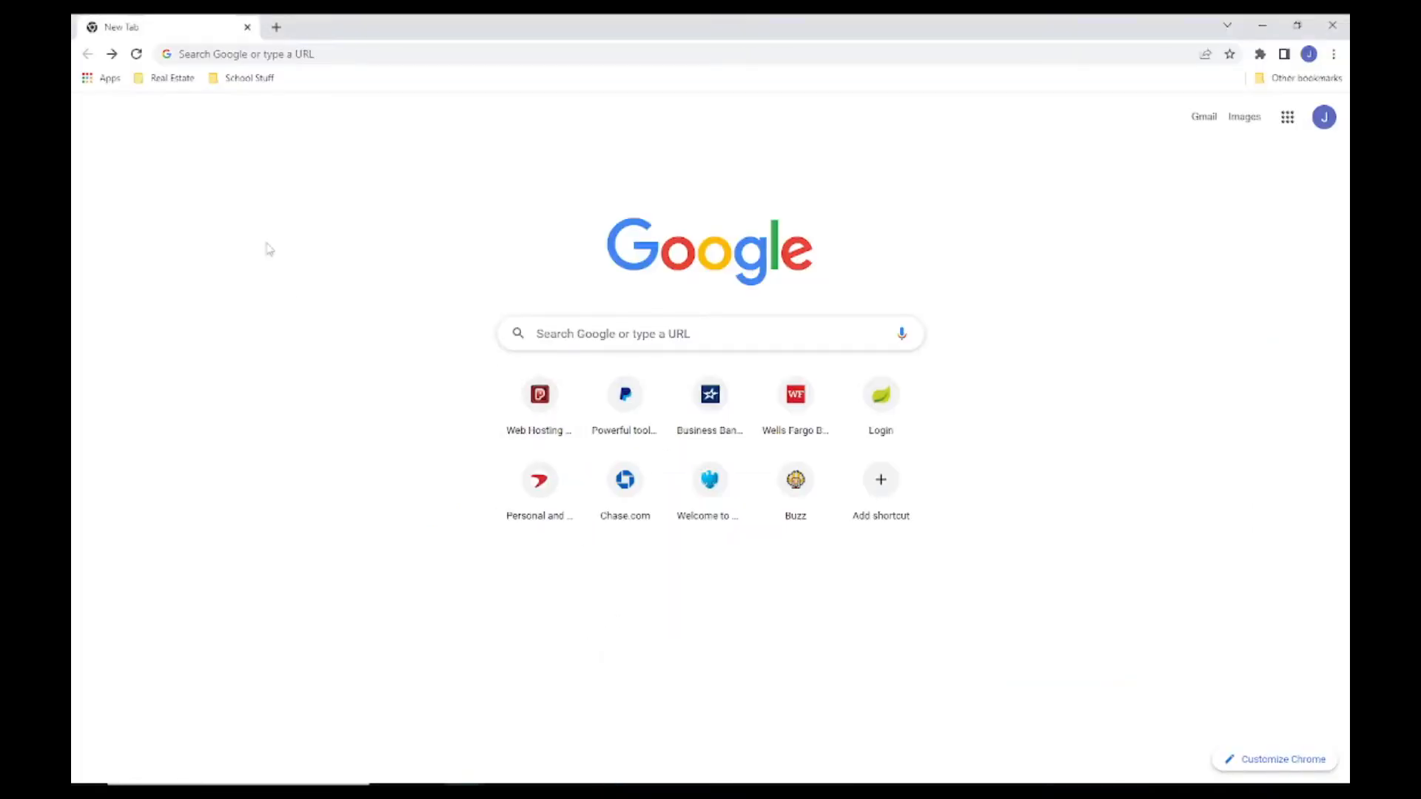
{"action": "right_click", "coordinate": [300, 53]}
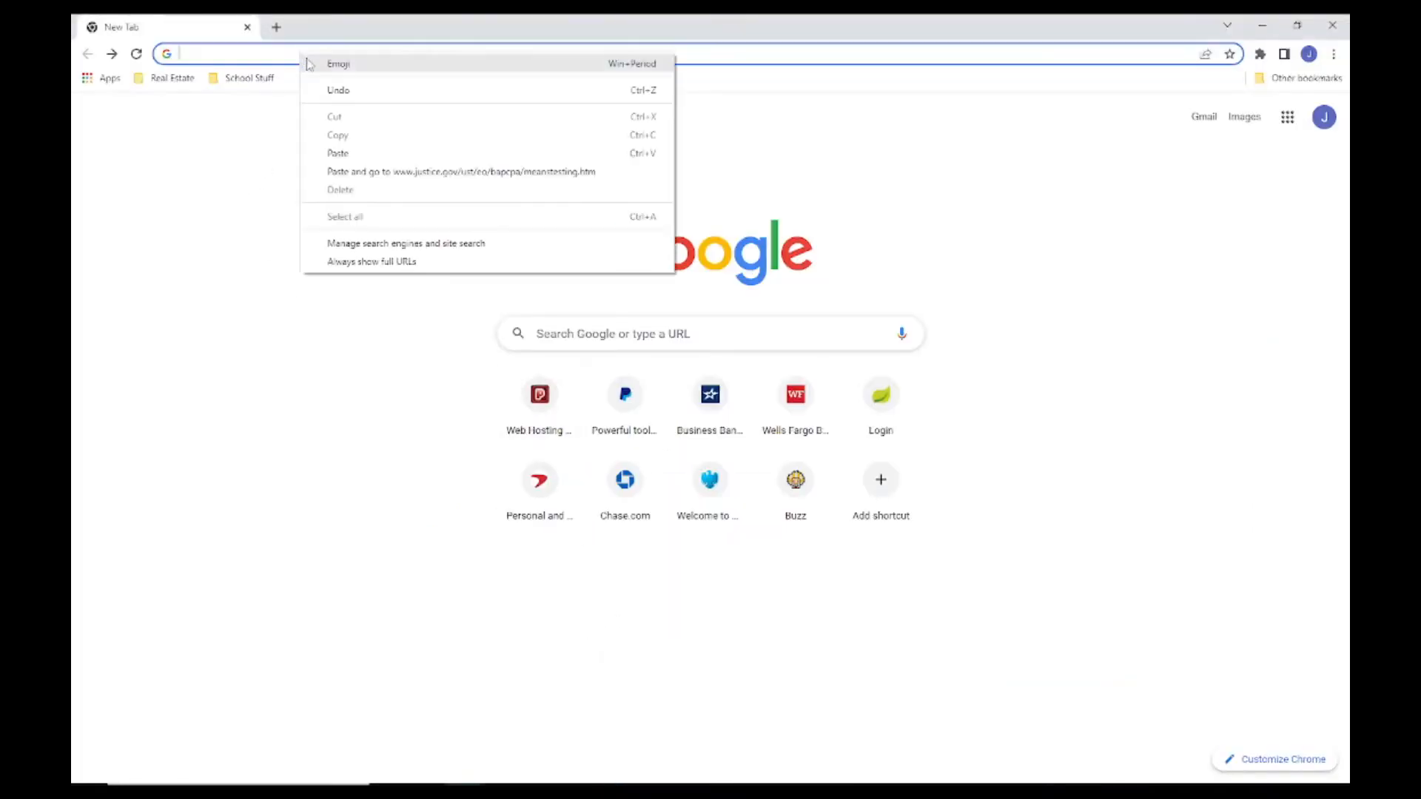
{"action": "left_click", "coordinate": [340, 154]}
{"action": "key", "text": "Return"}
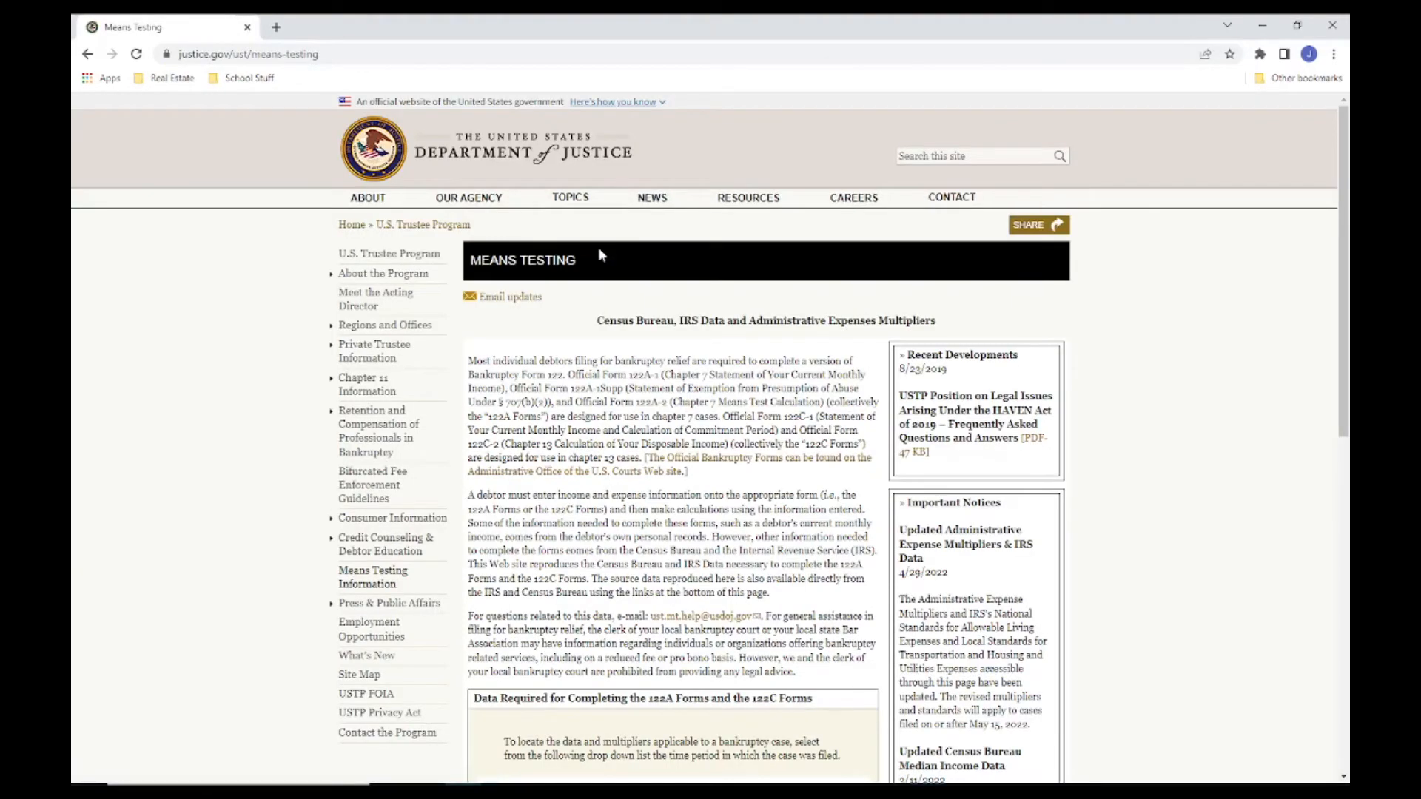
Step: Read the remaining instructions in line 13's help note in Acrobat Reader, and return to the Means Testing page in Chrome
{"action": "key", "text": "alt+Tab"}
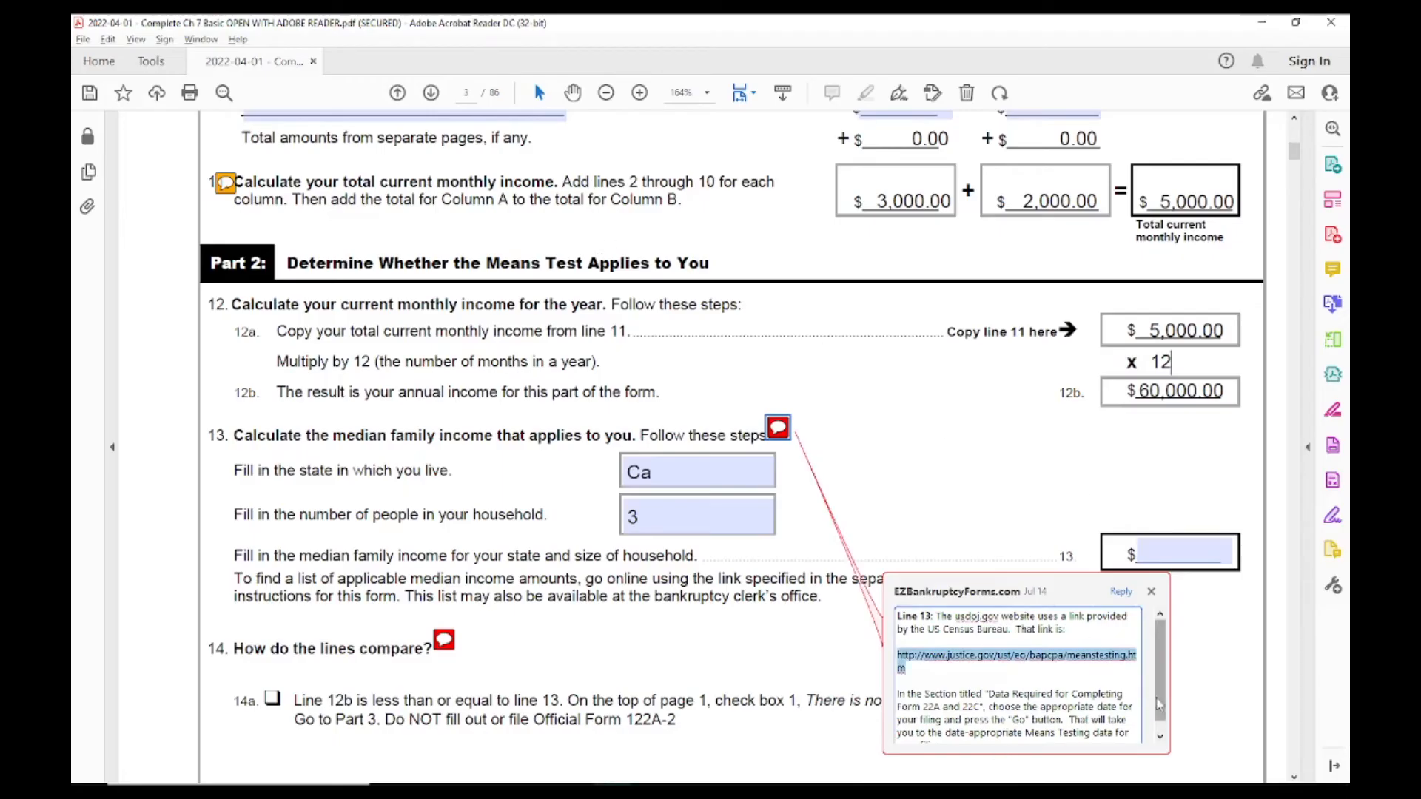
{"action": "scroll", "coordinate": [1160, 705], "scroll_direction": "down", "scroll_amount": 1}
{"action": "key", "text": "alt+Tab"}
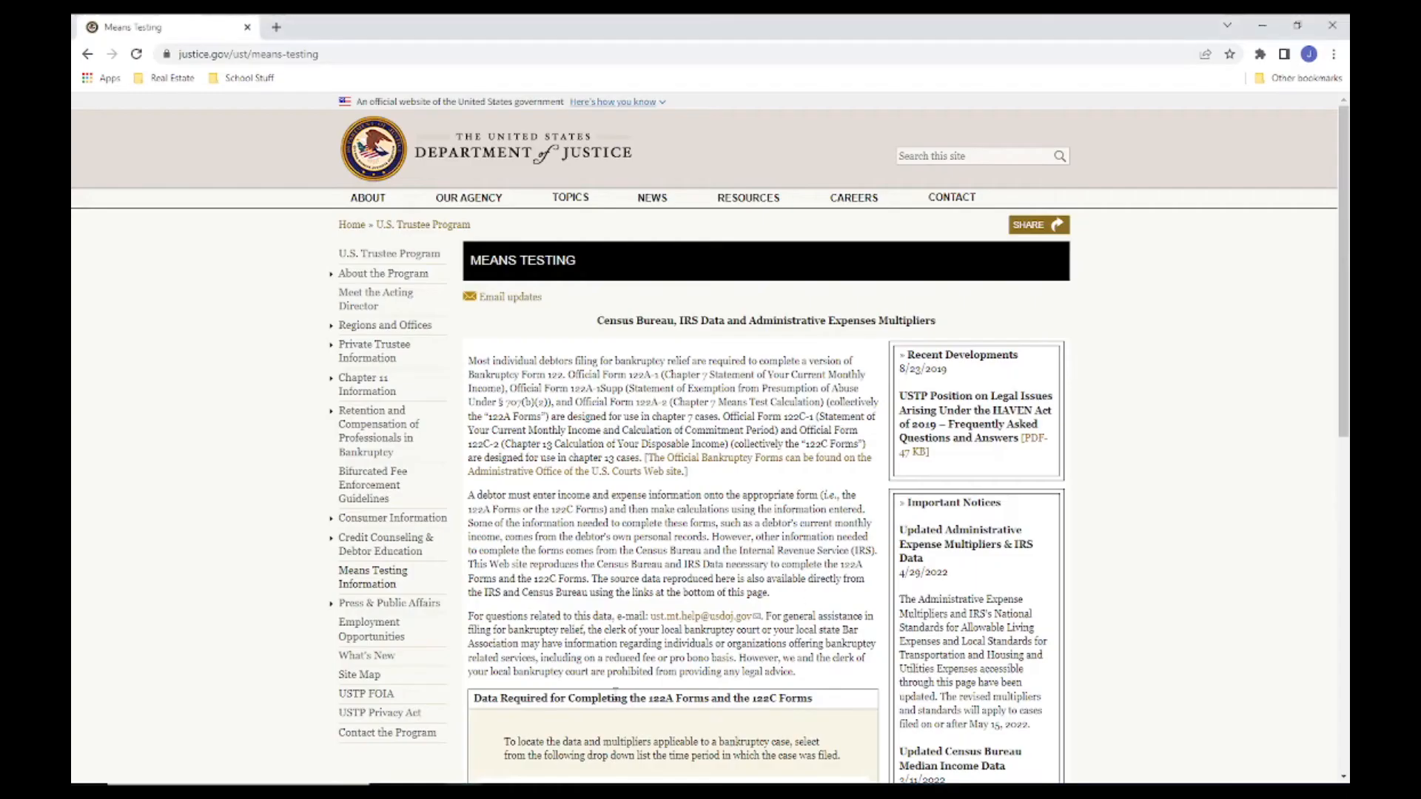
Step: Load the means testing data for cases filed 5/15/2022 or After and open the Median Family Income Based on State/Territory and Family Size table
{"action": "scroll", "coordinate": [1347, 350], "scroll_direction": "down", "scroll_amount": 5}
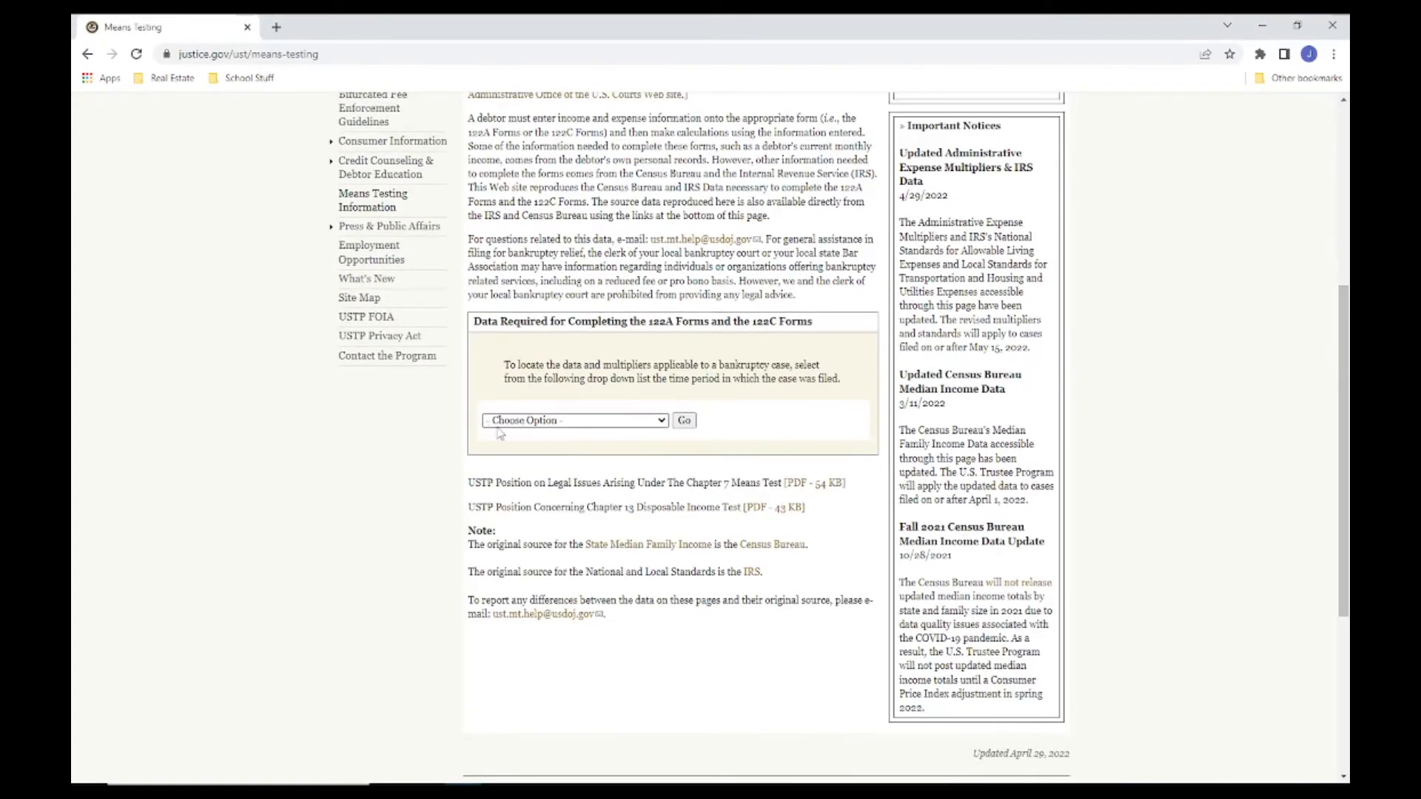
{"action": "left_click", "coordinate": [661, 421]}
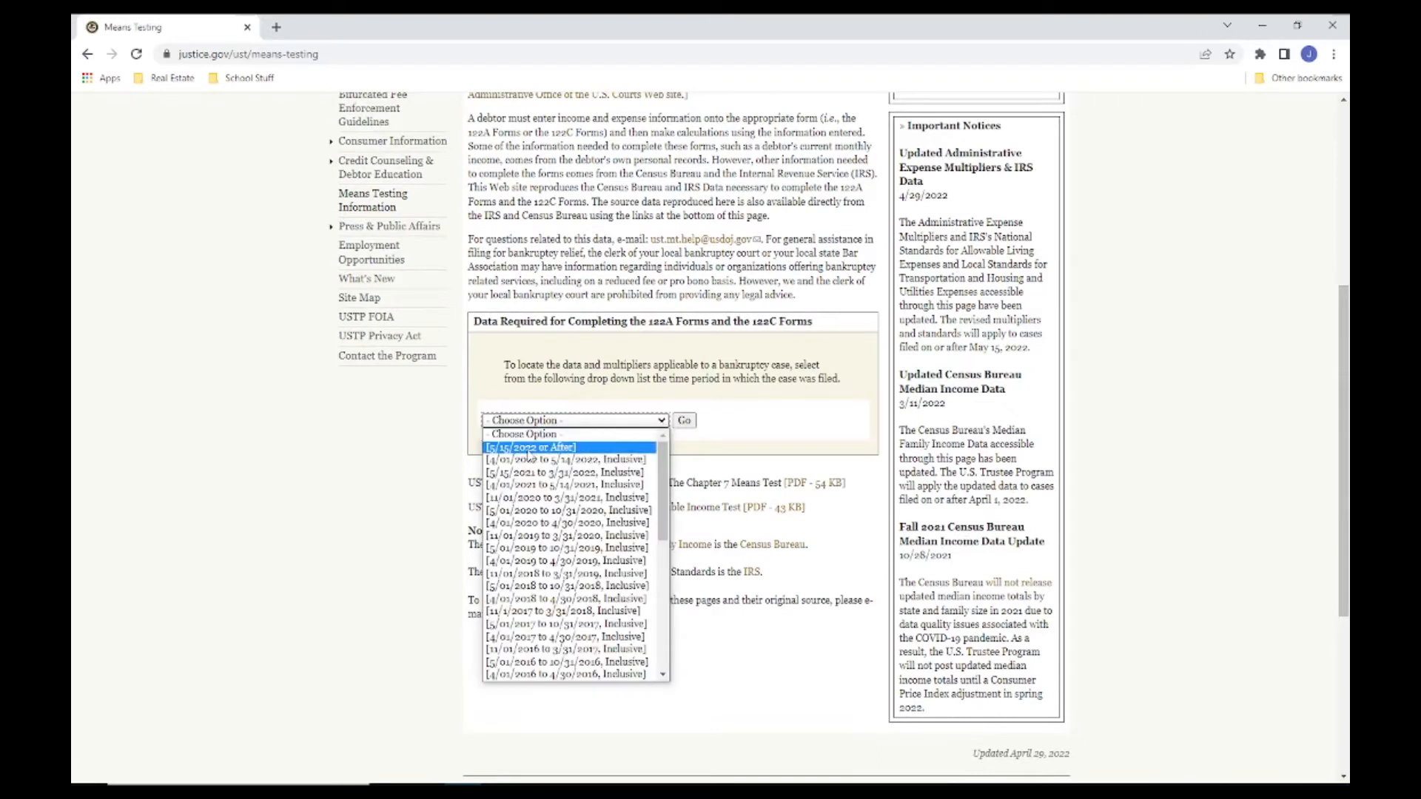
{"action": "left_click", "coordinate": [527, 452]}
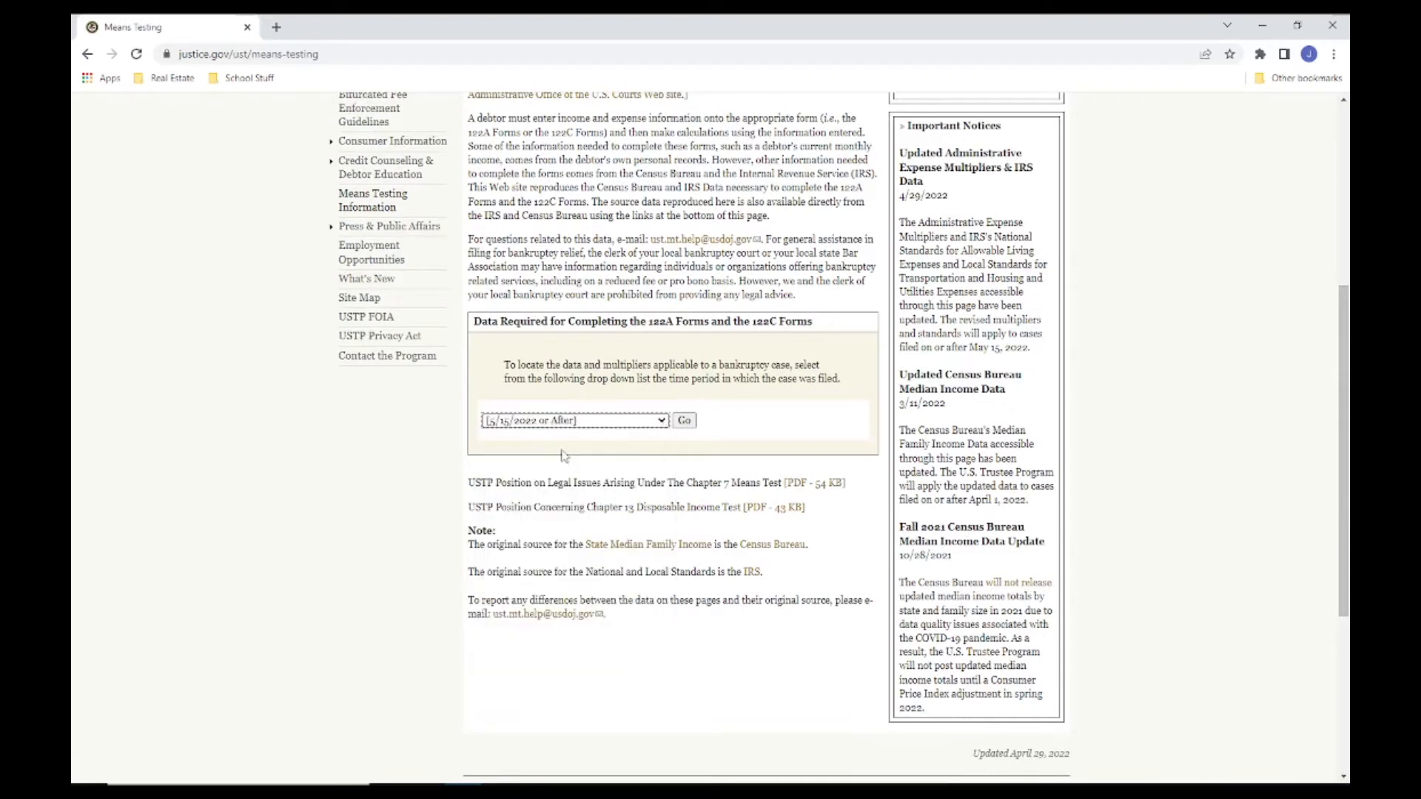
{"action": "left_click", "coordinate": [684, 421]}
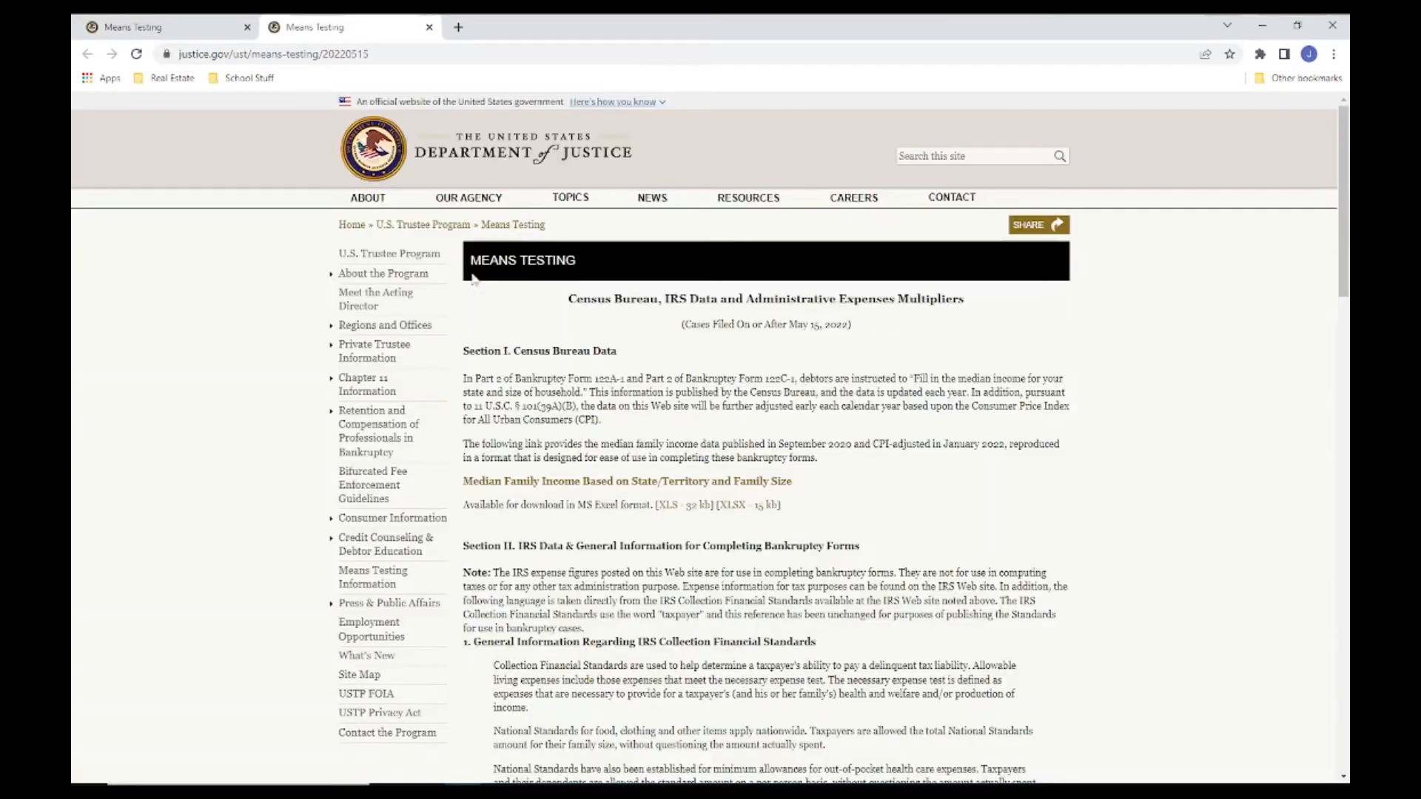
{"action": "left_click", "coordinate": [638, 488]}
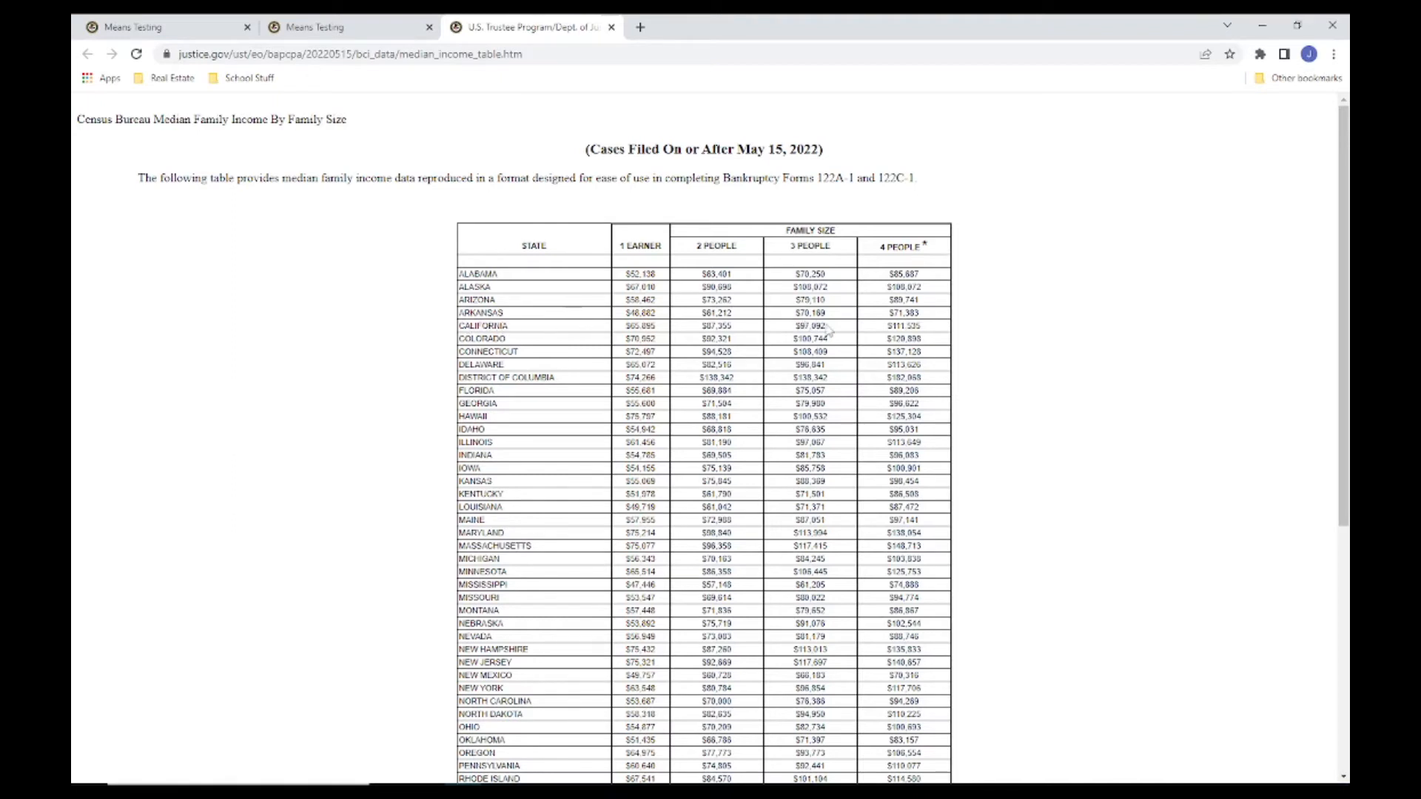
Step: Copy California's median income figure for 3 people, switch back to Acrobat Reader, and close line 13's help note
{"action": "left_click_drag", "start_coordinate": [827, 327], "coordinate": [802, 327]}
{"action": "right_click", "coordinate": [805, 321]}
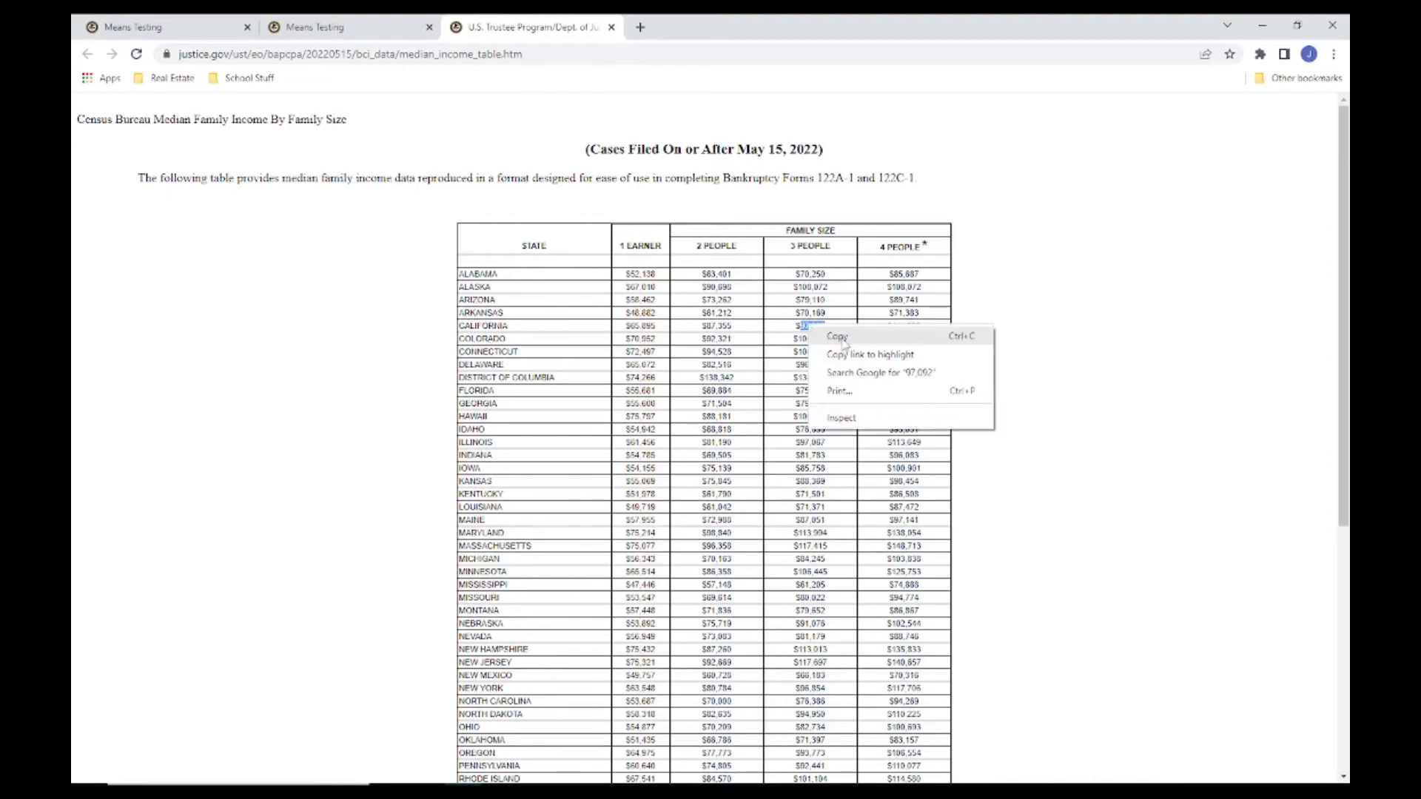
{"action": "left_click", "coordinate": [843, 342]}
{"action": "key", "text": "alt+Tab"}
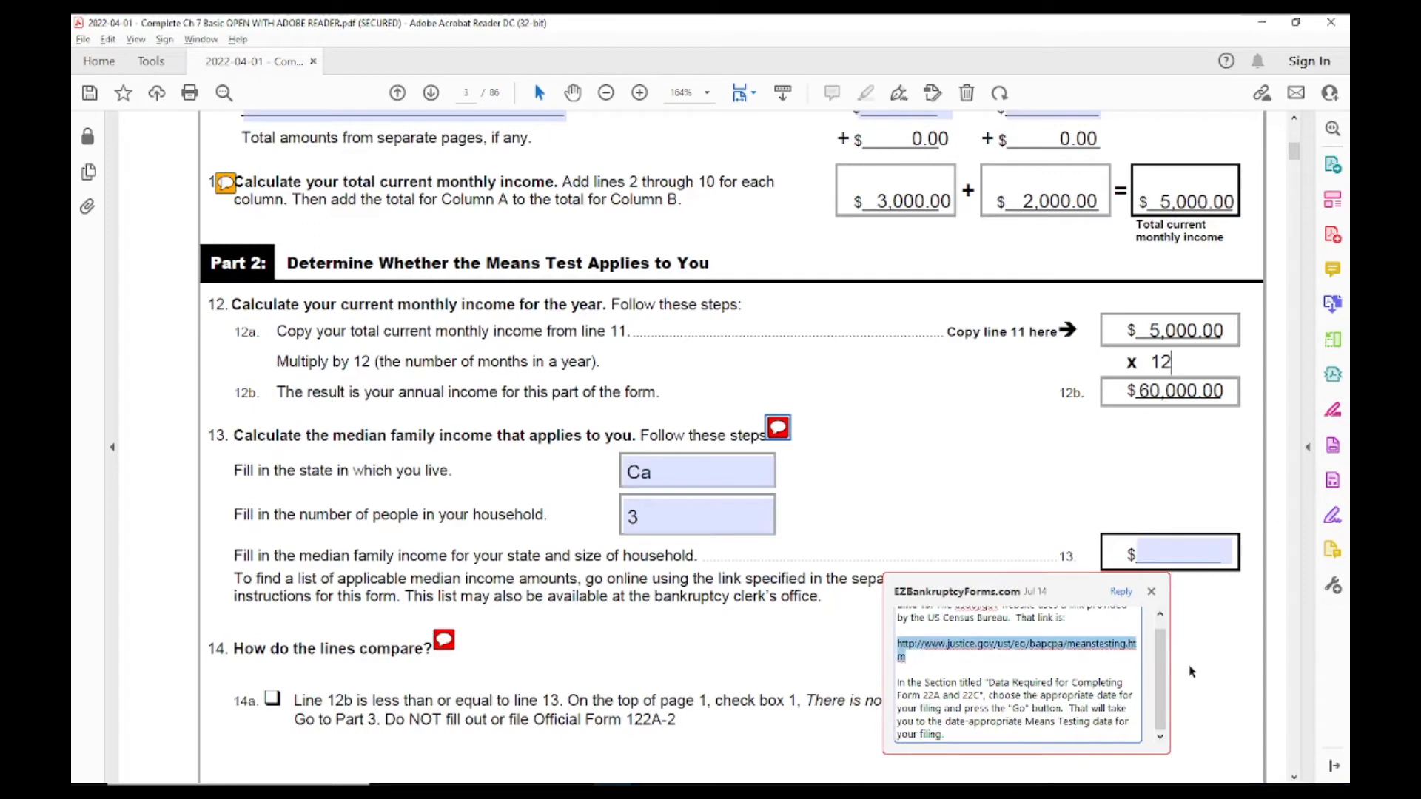
{"action": "left_click", "coordinate": [1152, 595]}
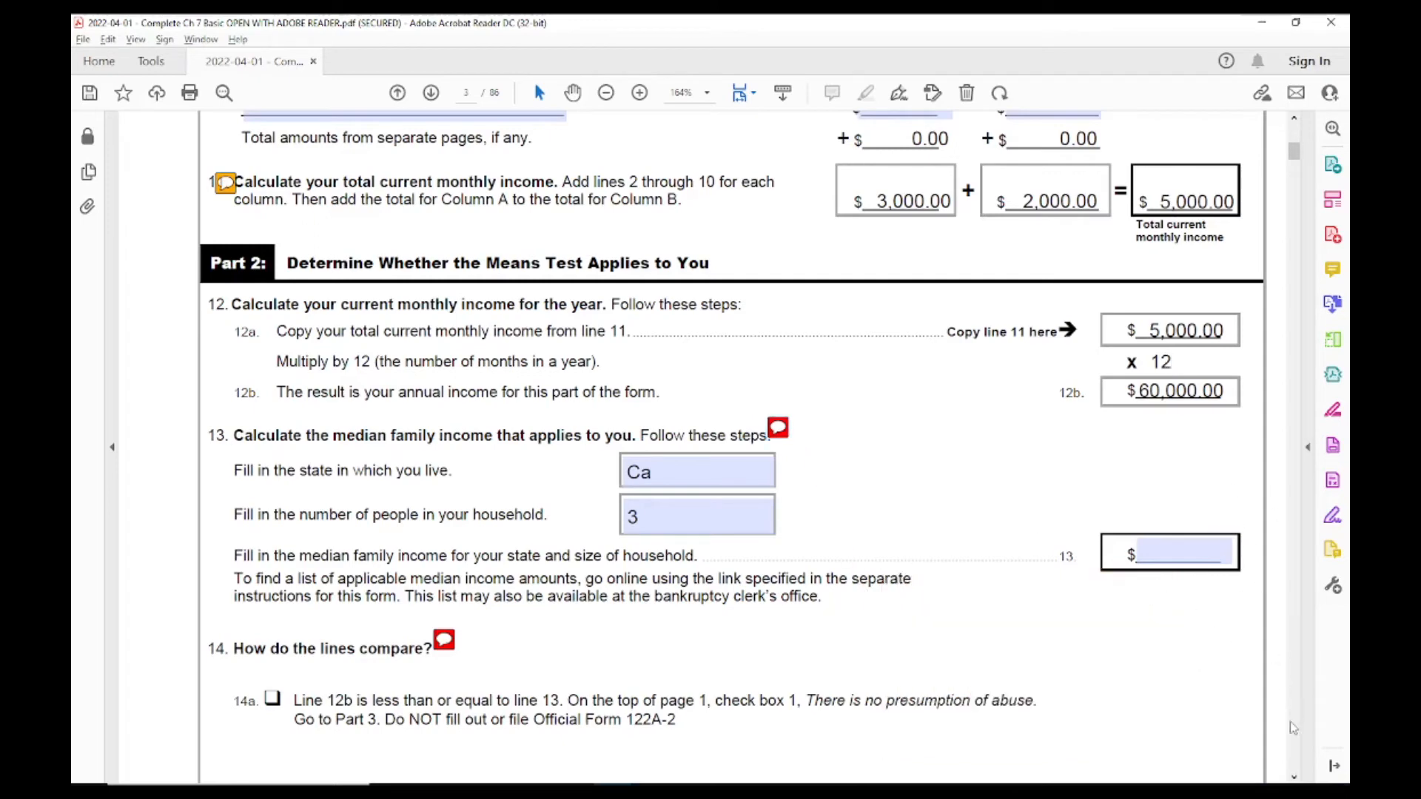
Step: Enter 97092 on line 13 as the median family income for the state and household size
{"action": "scroll", "coordinate": [309, 607], "scroll_direction": "down", "scroll_amount": 3}
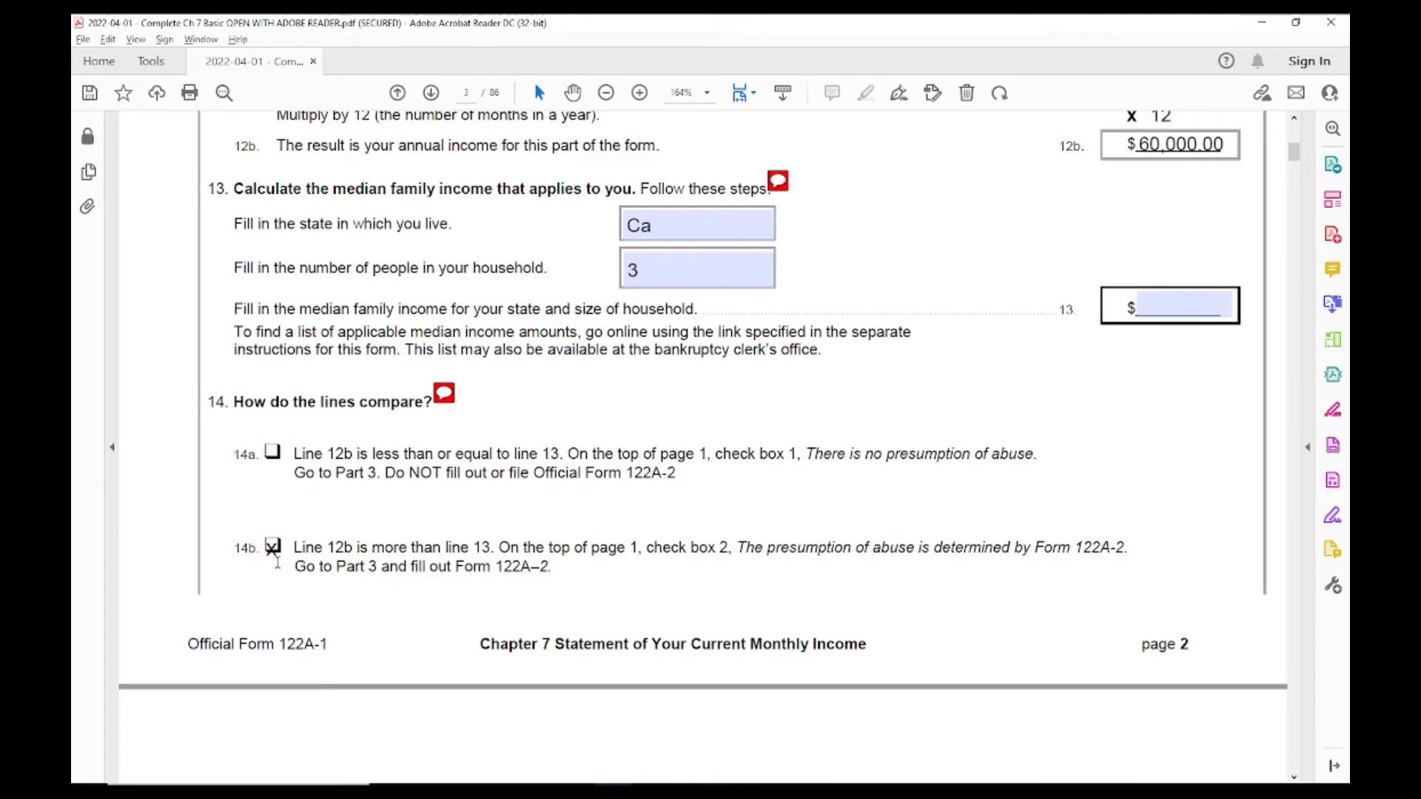
{"action": "left_click", "coordinate": [1204, 304]}
{"action": "type", "text": "9"}
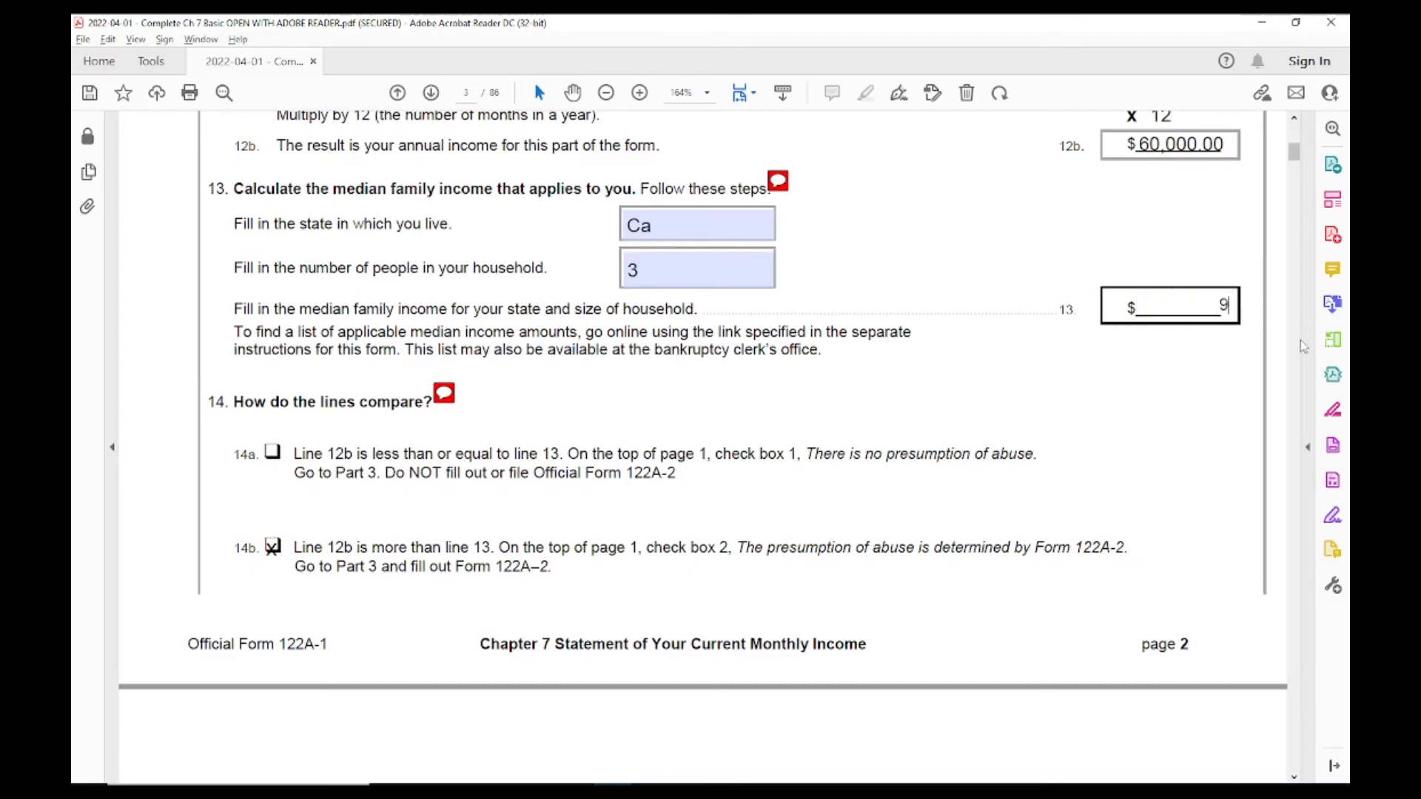
{"action": "type", "text": "7092"}
{"action": "left_click", "coordinate": [272, 551]}
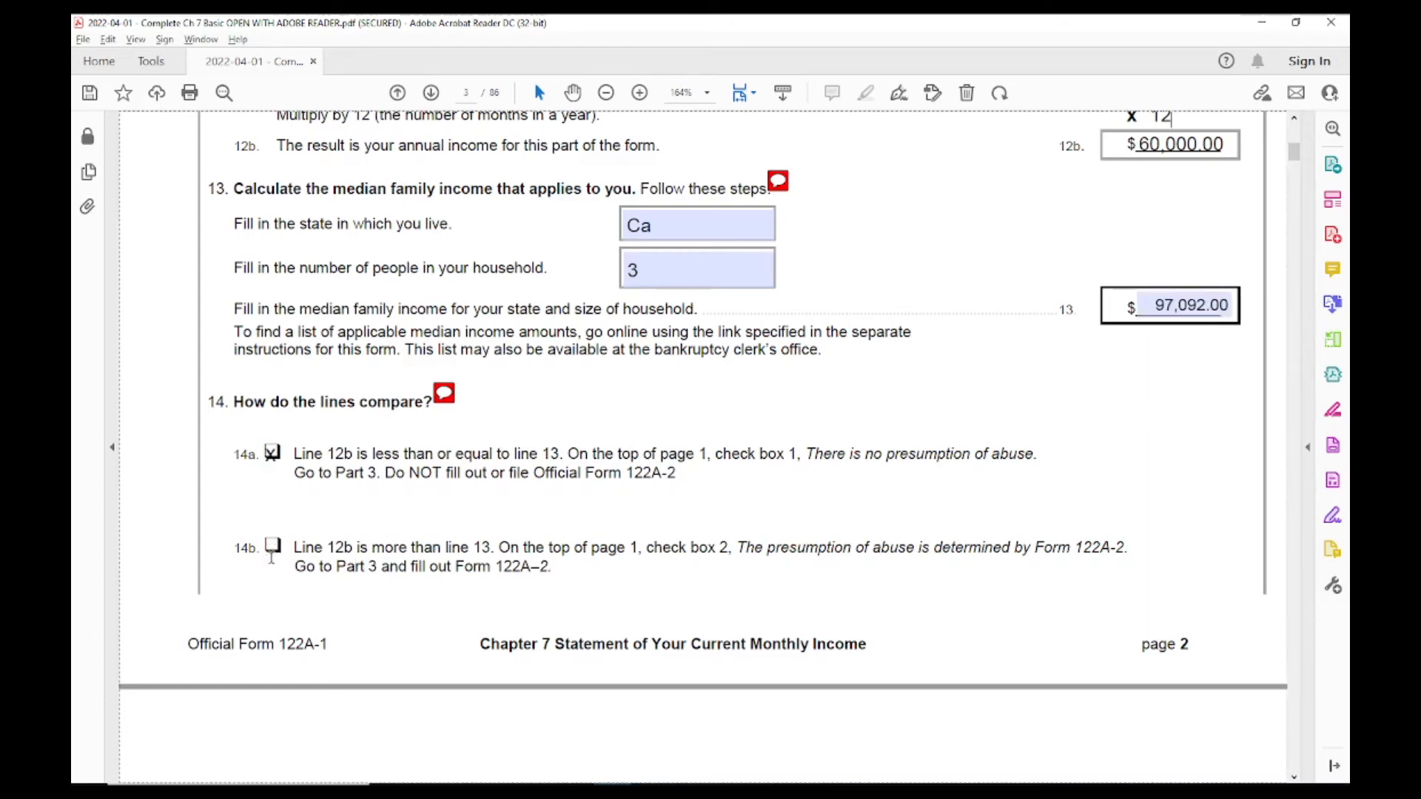